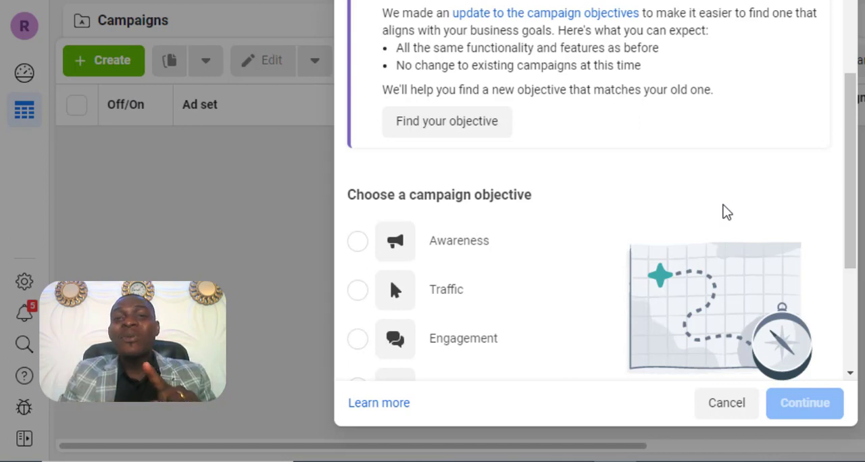
- Examine the available campaign objectives, including Leads and Sales, and what each is good for
{"action": "scroll", "coordinate": [694, 250], "scroll_direction": "down", "scroll_amount": 2}
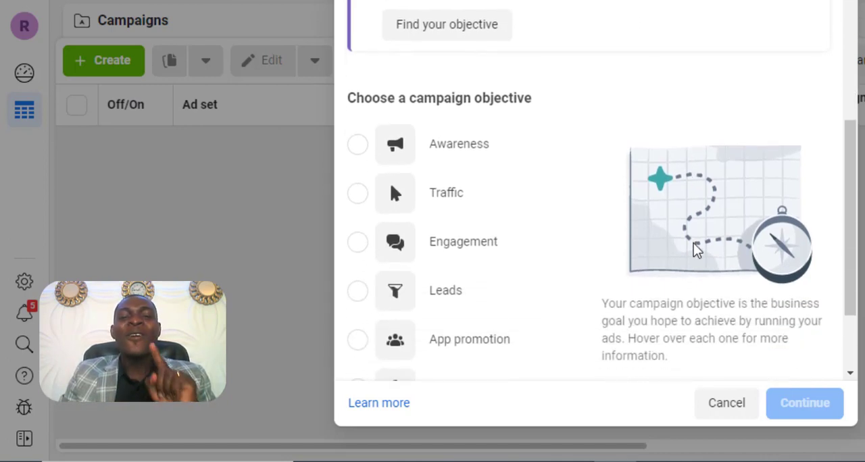
{"action": "scroll", "coordinate": [696, 248], "scroll_direction": "down", "scroll_amount": 1}
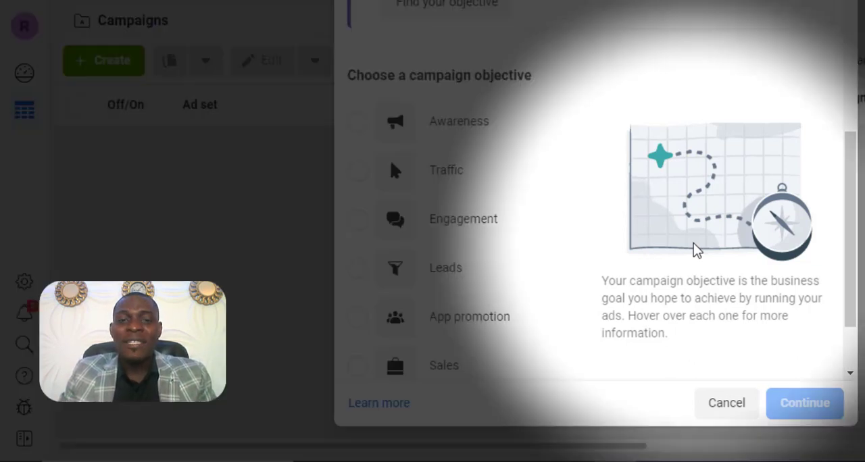
{"action": "scroll", "coordinate": [683, 244], "scroll_direction": "down", "scroll_amount": 1}
{"action": "mouse_move", "coordinate": [467, 248]}
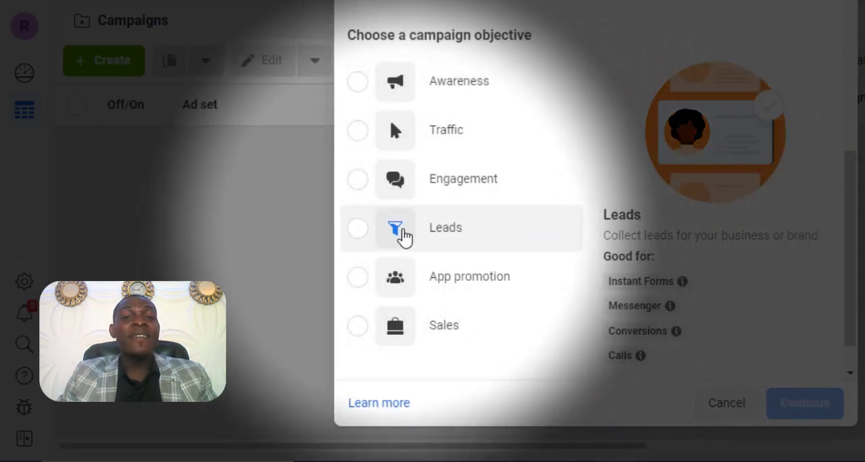
{"action": "scroll", "coordinate": [404, 237], "scroll_direction": "down", "scroll_amount": 1}
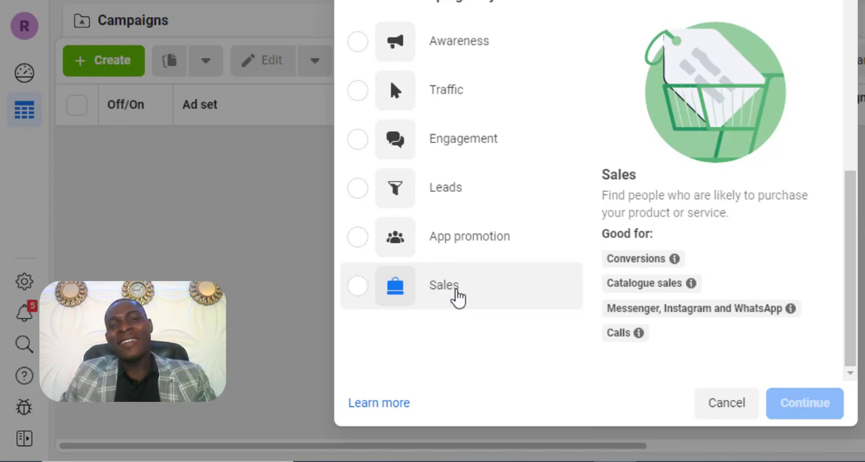
{"action": "scroll", "coordinate": [458, 297], "scroll_direction": "up", "scroll_amount": 1}
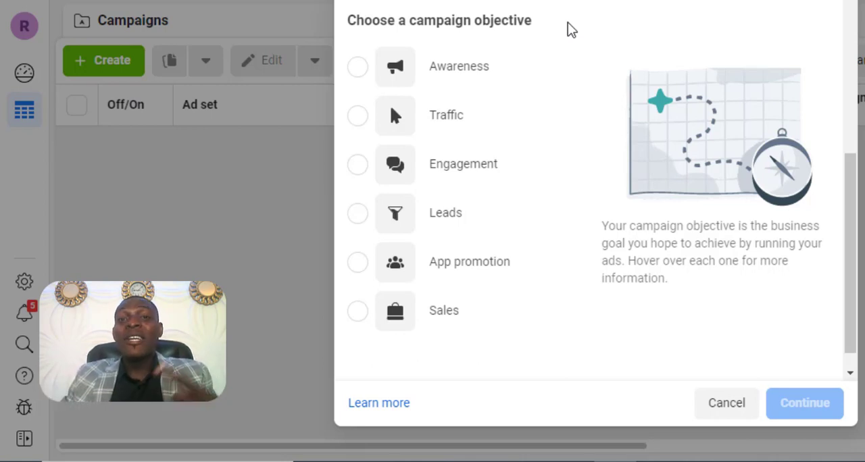
{"action": "mouse_move", "coordinate": [433, 228]}
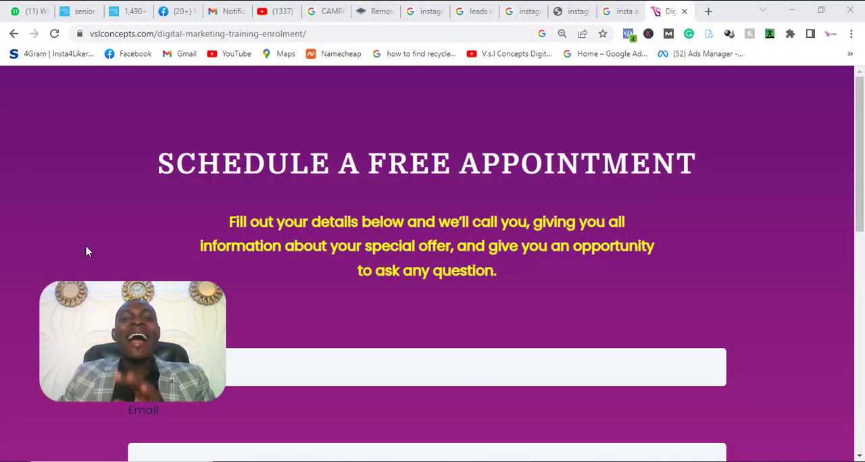
- Review the appointment form fields and the special offer countdown on the digital marketing training enrolment page
{"action": "scroll", "coordinate": [91, 245], "scroll_direction": "down", "scroll_amount": 3}
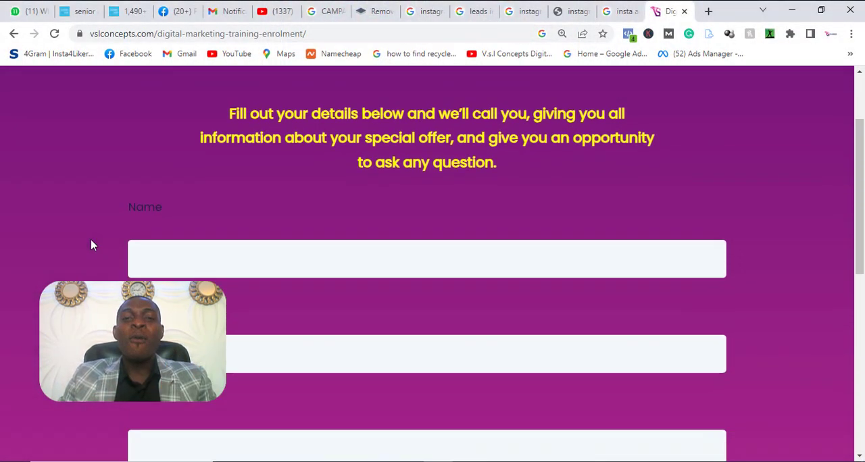
{"action": "scroll", "coordinate": [92, 241], "scroll_direction": "down", "scroll_amount": 5}
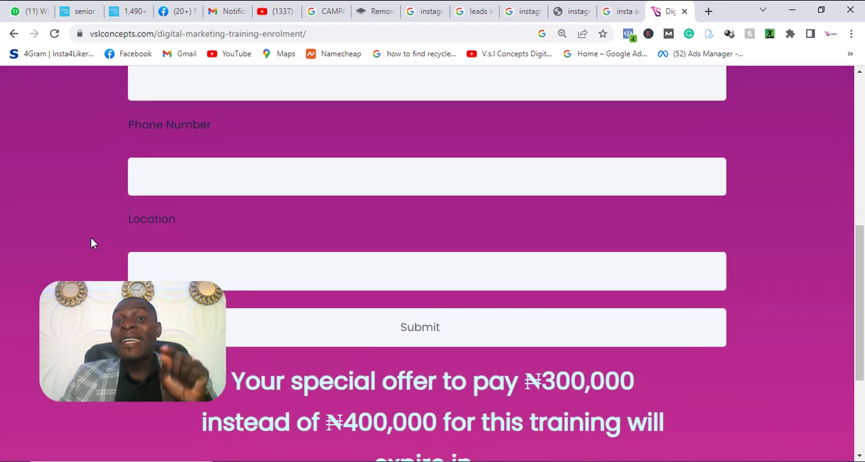
{"action": "scroll", "coordinate": [93, 244], "scroll_direction": "down", "scroll_amount": 2}
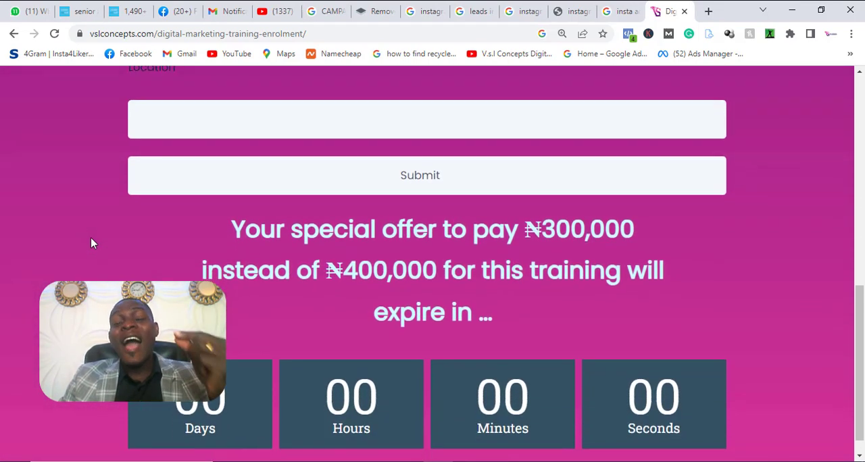
{"action": "scroll", "coordinate": [93, 244], "scroll_direction": "up", "scroll_amount": 1}
{"action": "scroll", "coordinate": [91, 243], "scroll_direction": "up", "scroll_amount": 2}
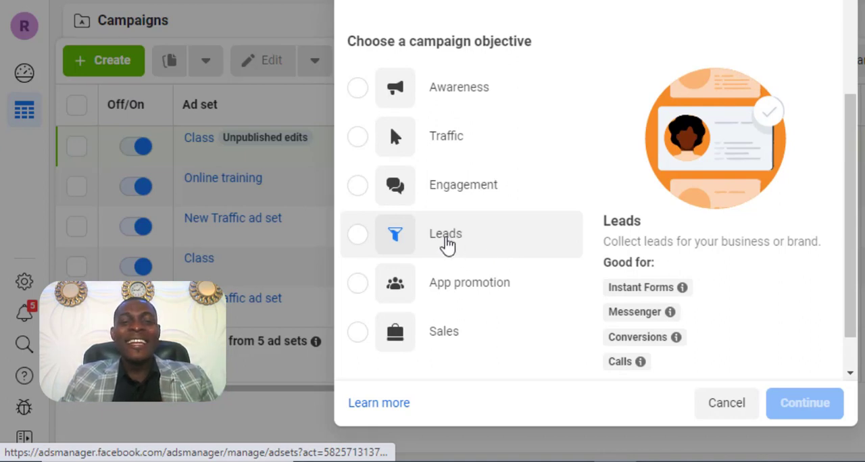
- Choose the Leads objective for the new campaign and continue with the Manual leads campaign setup
{"action": "left_click", "coordinate": [448, 242]}
{"action": "scroll", "coordinate": [524, 244], "scroll_direction": "down", "scroll_amount": 2}
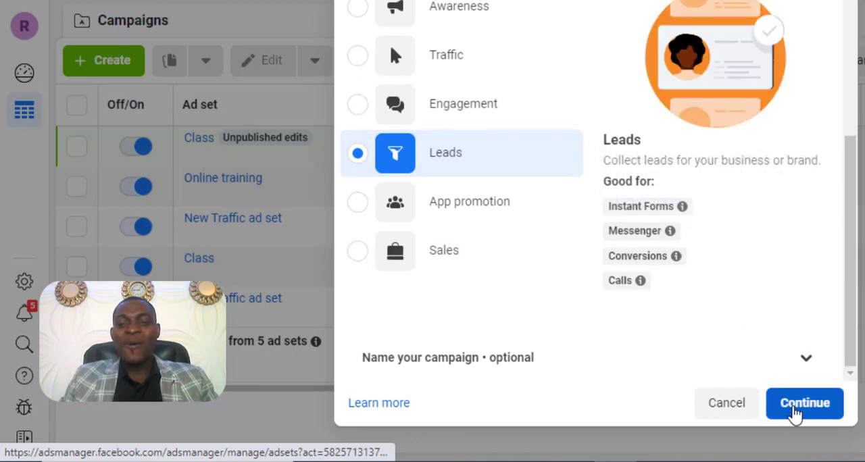
{"action": "left_click", "coordinate": [796, 411]}
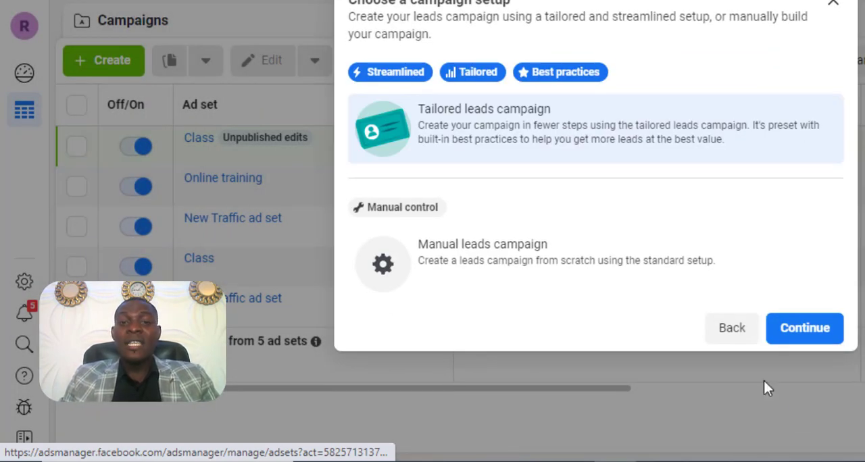
{"action": "left_click", "coordinate": [504, 267]}
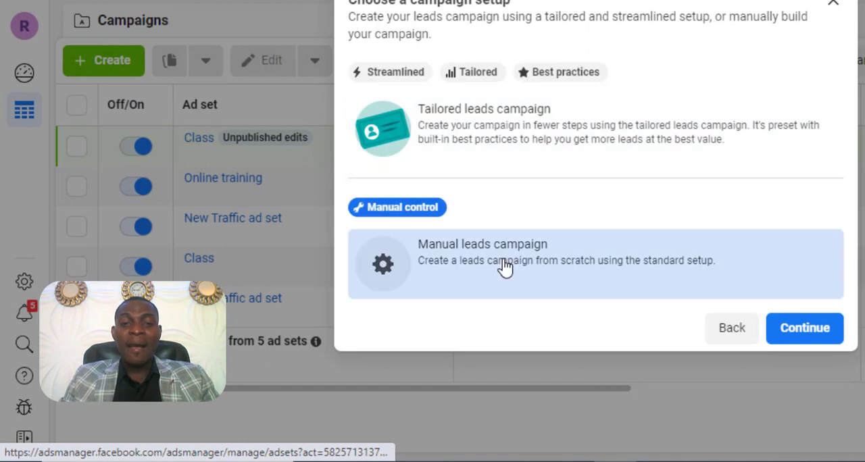
{"action": "left_click", "coordinate": [818, 330]}
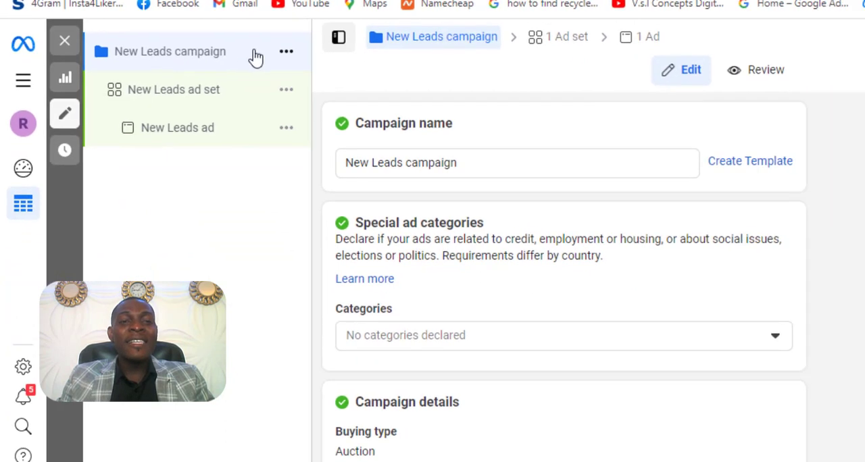
- Rename the campaign as "Web Design Leads"
{"action": "left_click", "coordinate": [514, 163]}
{"action": "double_click", "coordinate": [514, 163]}
{"action": "triple_click", "coordinate": [514, 163]}
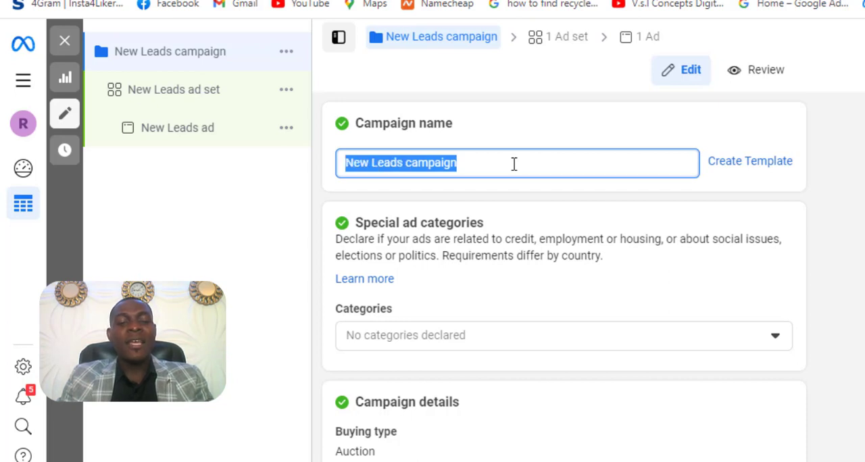
{"action": "type", "text": "Web Desig"}
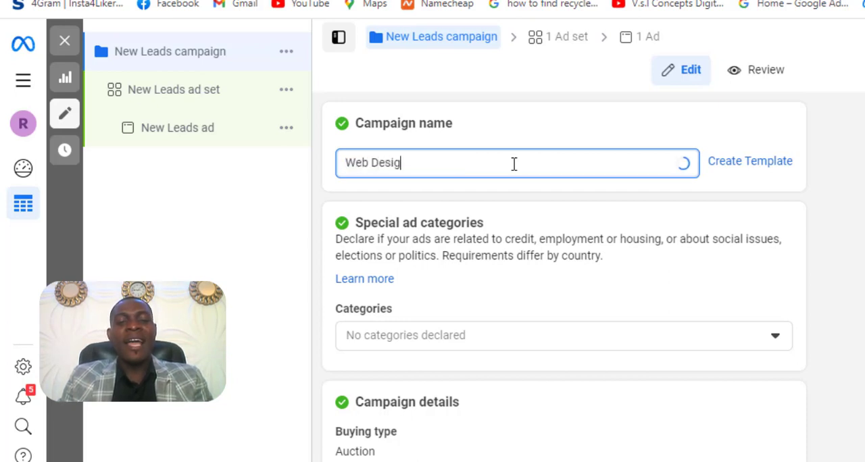
{"action": "type", "text": "n Leads"}
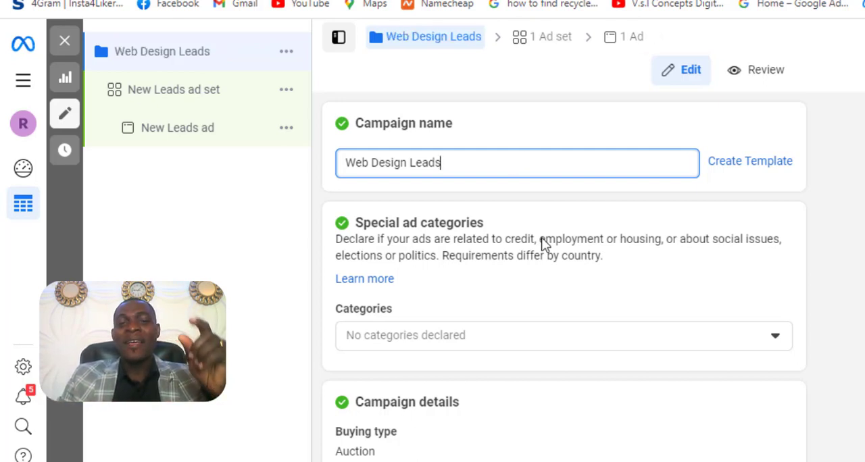
- Review the special ad category choices without declaring any category for the campaign
{"action": "scroll", "coordinate": [545, 245], "scroll_direction": "down", "scroll_amount": 2}
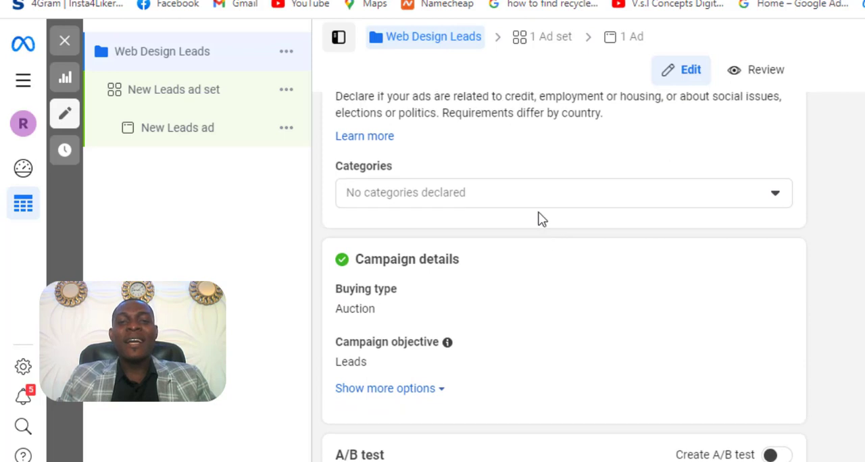
{"action": "left_click", "coordinate": [542, 204]}
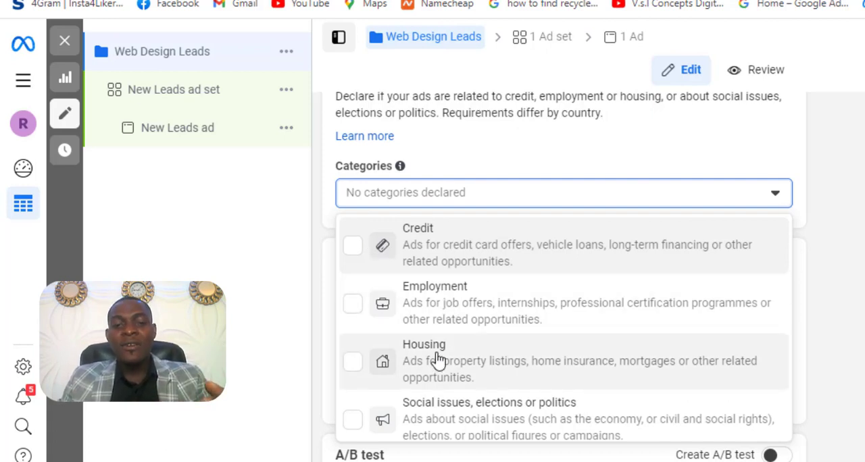
{"action": "scroll", "coordinate": [438, 359], "scroll_direction": "down", "scroll_amount": 1}
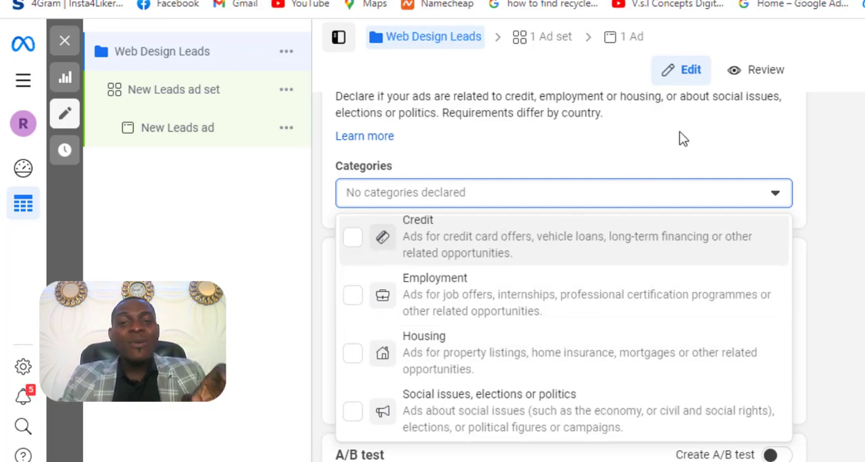
{"action": "left_click", "coordinate": [680, 137]}
- Turn on Advantage campaign budget with a daily budget of 5000 NGN and continue to the ad set settings
{"action": "scroll", "coordinate": [655, 248], "scroll_direction": "down", "scroll_amount": 3}
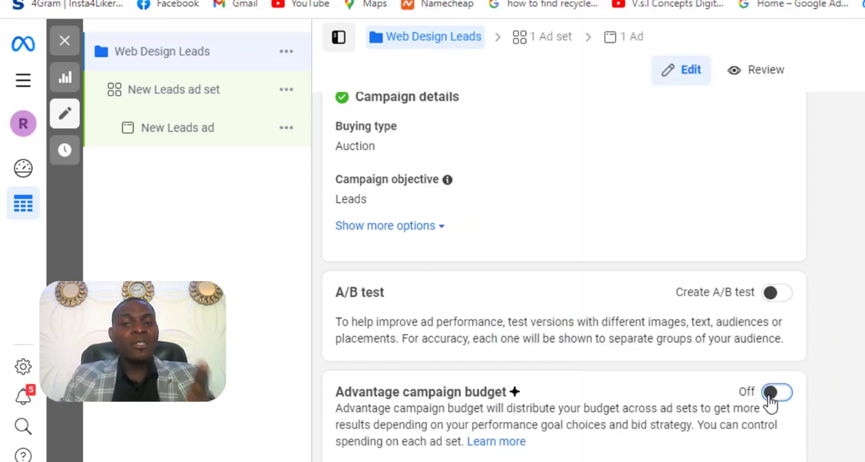
{"action": "left_click", "coordinate": [773, 394]}
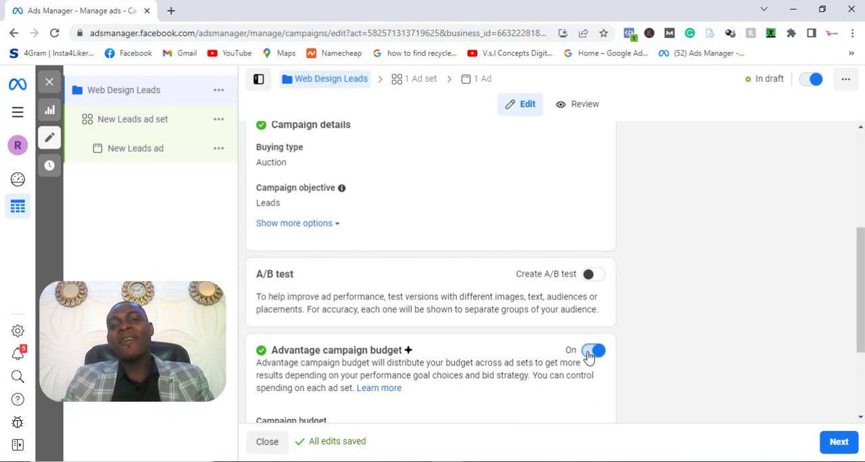
{"action": "scroll", "coordinate": [522, 305], "scroll_direction": "down", "scroll_amount": 2}
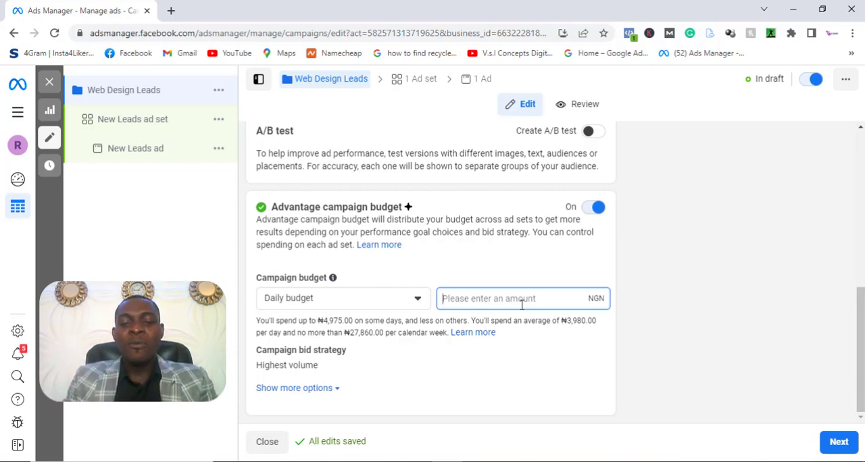
{"action": "type", "text": "500000"}
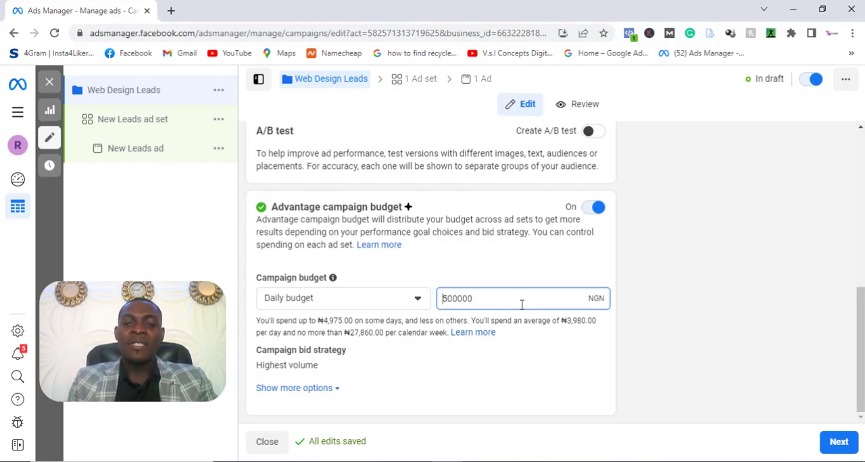
{"action": "key", "text": "BackSpace"}
{"action": "key", "text": "BackSpace"}
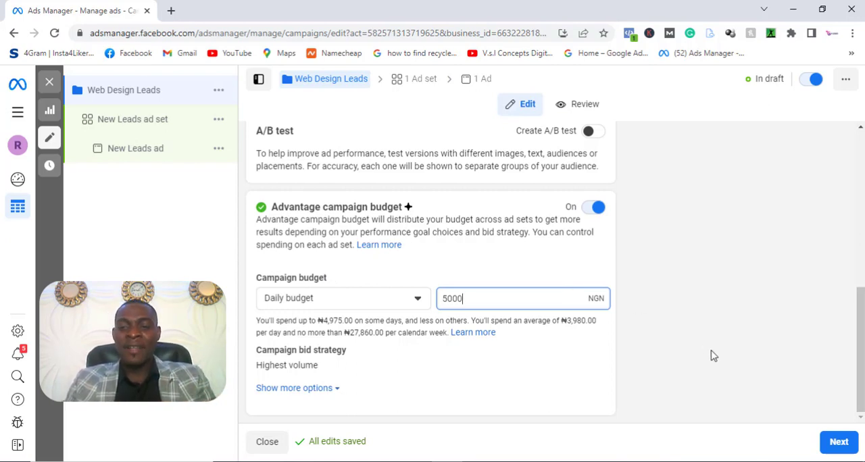
{"action": "left_click", "coordinate": [839, 443]}
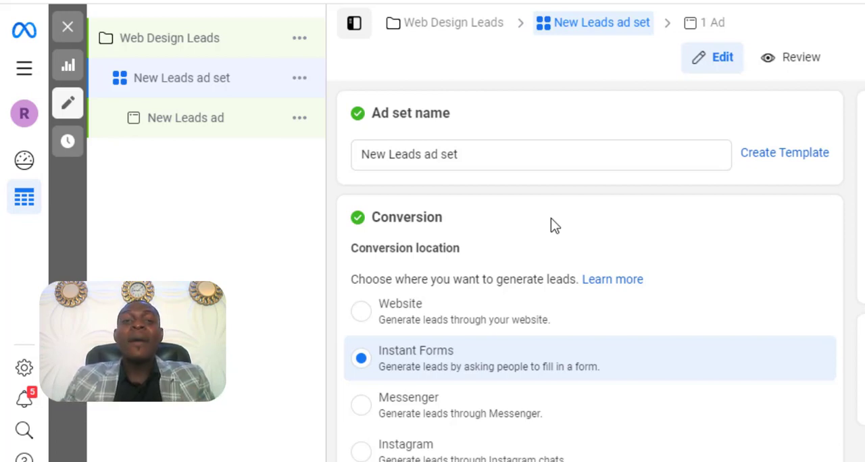
- Set the ad set's conversion location to Website to generate leads through the website
{"action": "scroll", "coordinate": [551, 219], "scroll_direction": "down", "scroll_amount": 3}
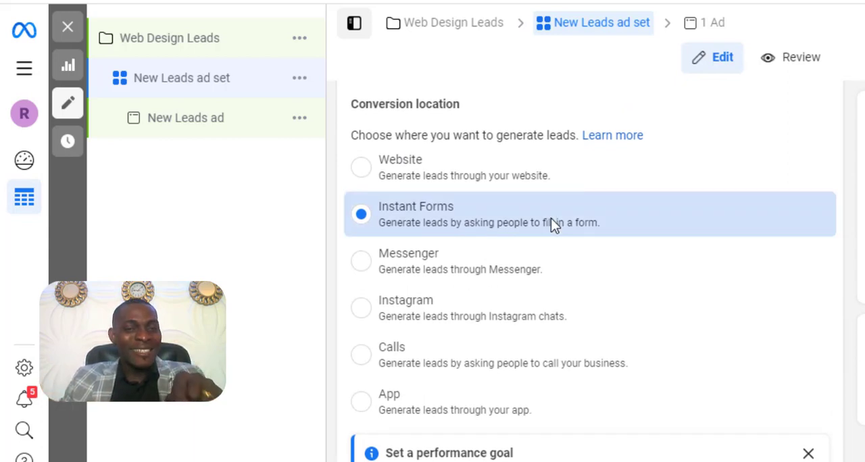
{"action": "scroll", "coordinate": [551, 219], "scroll_direction": "up", "scroll_amount": 2}
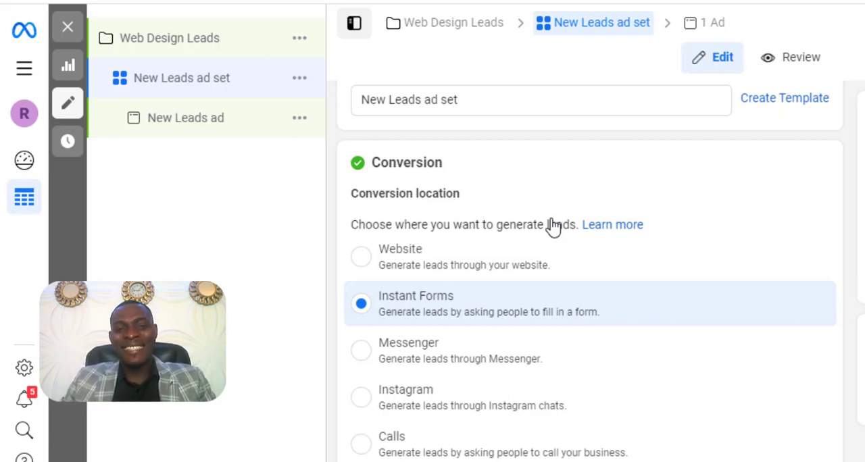
{"action": "left_click", "coordinate": [475, 100]}
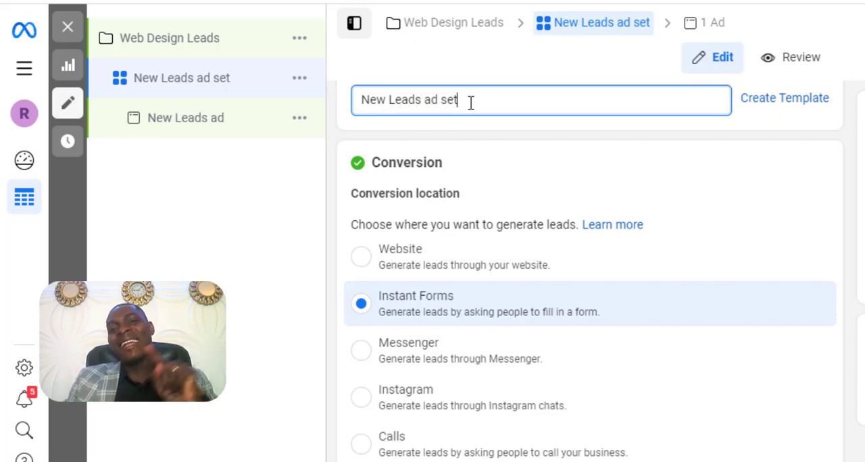
{"action": "scroll", "coordinate": [640, 232], "scroll_direction": "down", "scroll_amount": 2}
{"action": "left_click", "coordinate": [641, 232]}
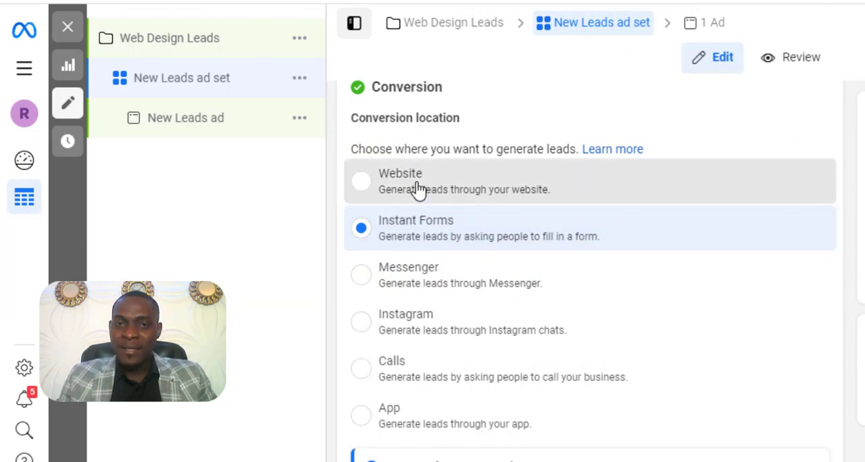
{"action": "left_click", "coordinate": [419, 189]}
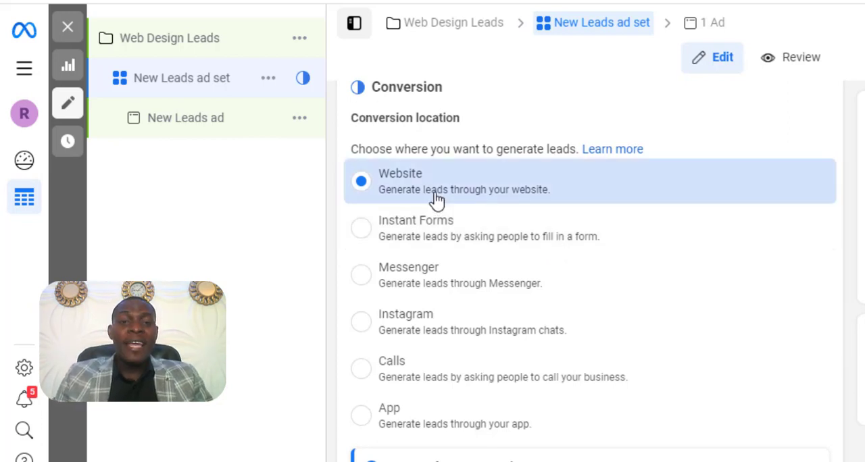
- Review the ad set's performance goal options, keeping Maximise number of conversions, and examine the pixel and conversion event settings
{"action": "scroll", "coordinate": [667, 323], "scroll_direction": "down", "scroll_amount": 2}
{"action": "scroll", "coordinate": [668, 322], "scroll_direction": "down", "scroll_amount": 4}
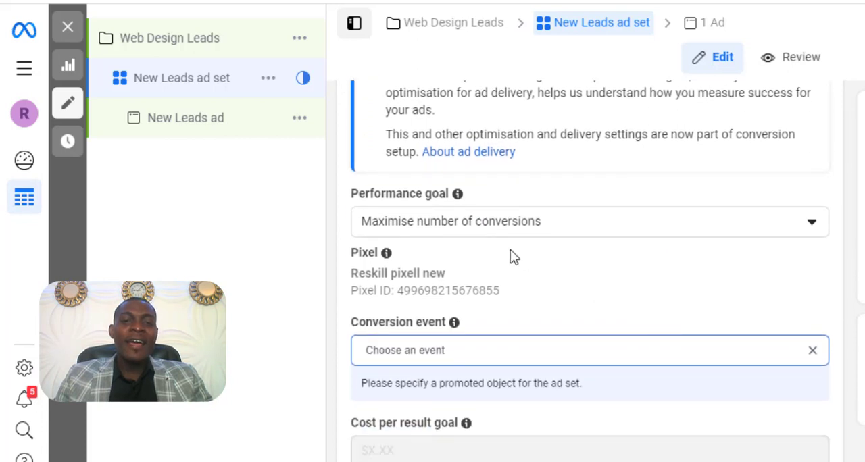
{"action": "left_click", "coordinate": [491, 230]}
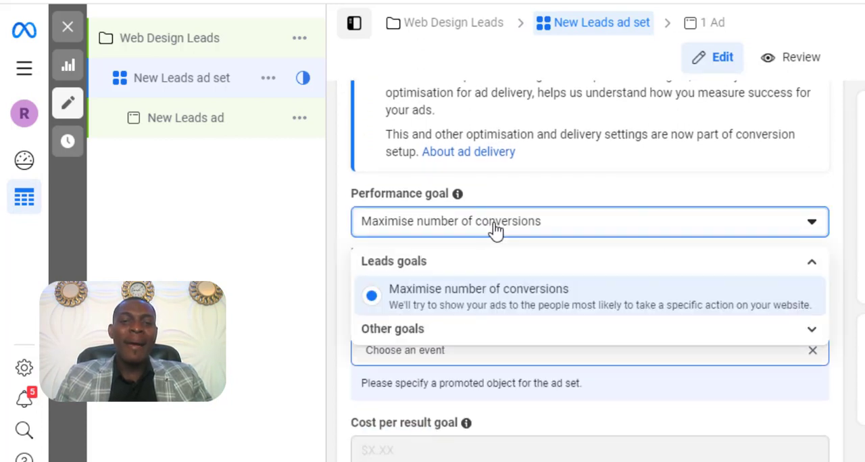
{"action": "left_click", "coordinate": [488, 233]}
{"action": "scroll", "coordinate": [589, 289], "scroll_direction": "down", "scroll_amount": 1}
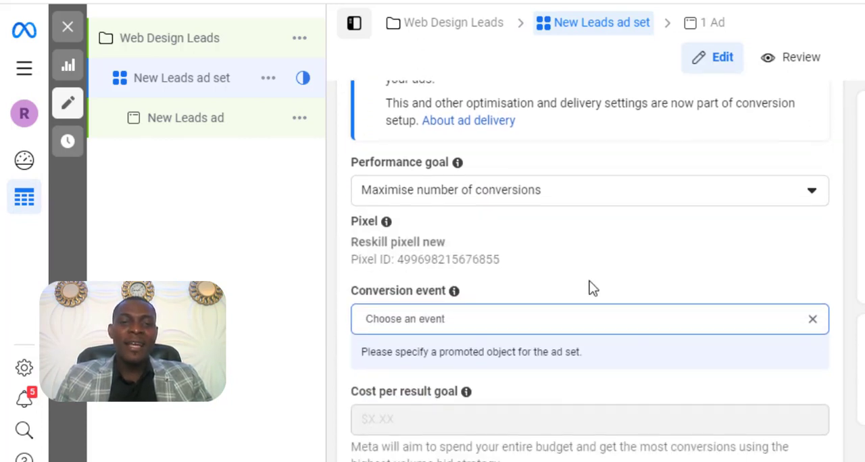
{"action": "scroll", "coordinate": [589, 289], "scroll_direction": "down", "scroll_amount": 1}
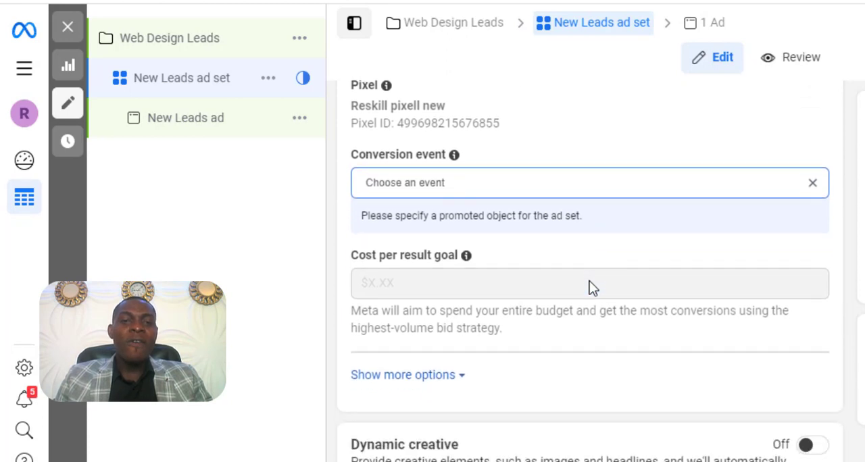
- Set the ad set's conversion event to Lead
{"action": "left_click", "coordinate": [576, 189]}
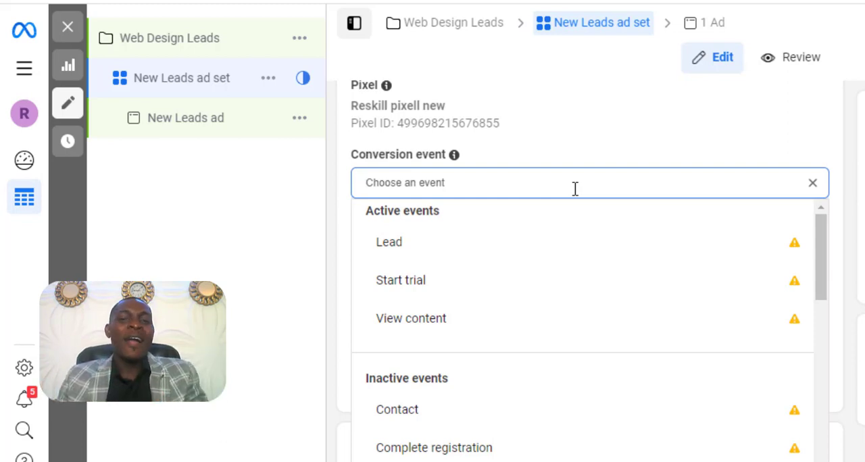
{"action": "left_click", "coordinate": [452, 246]}
{"action": "scroll", "coordinate": [707, 294], "scroll_direction": "down", "scroll_amount": 2}
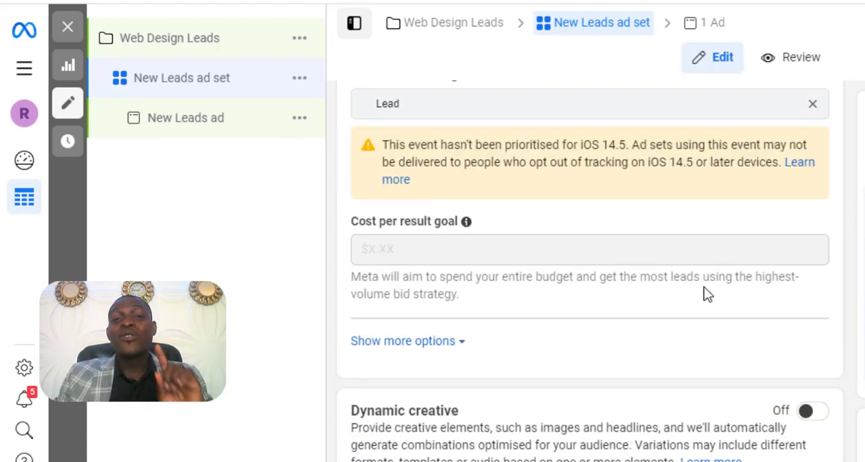
- Review the cost per result goal, dynamic creative, and budget and schedule settings of the ad set
{"action": "scroll", "coordinate": [707, 294], "scroll_direction": "up", "scroll_amount": 1}
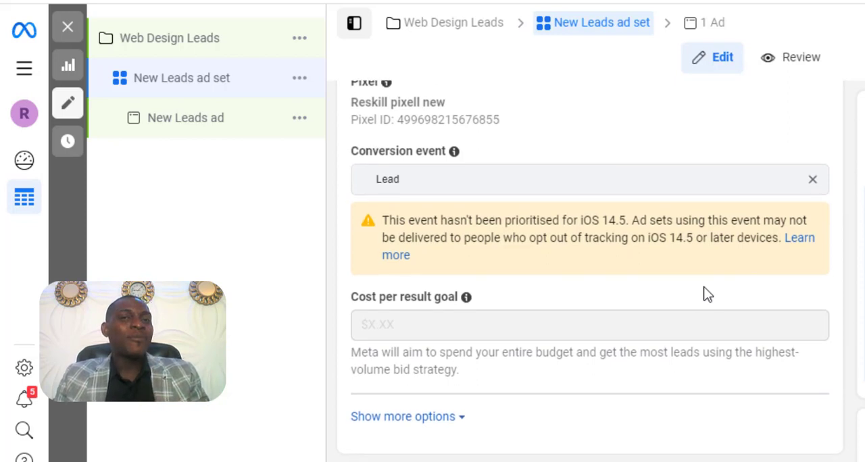
{"action": "scroll", "coordinate": [706, 294], "scroll_direction": "down", "scroll_amount": 1}
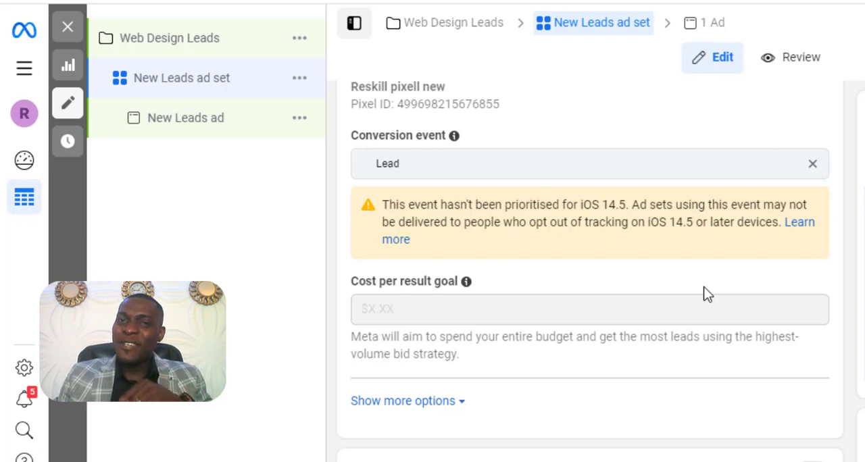
{"action": "scroll", "coordinate": [706, 294], "scroll_direction": "down", "scroll_amount": 3}
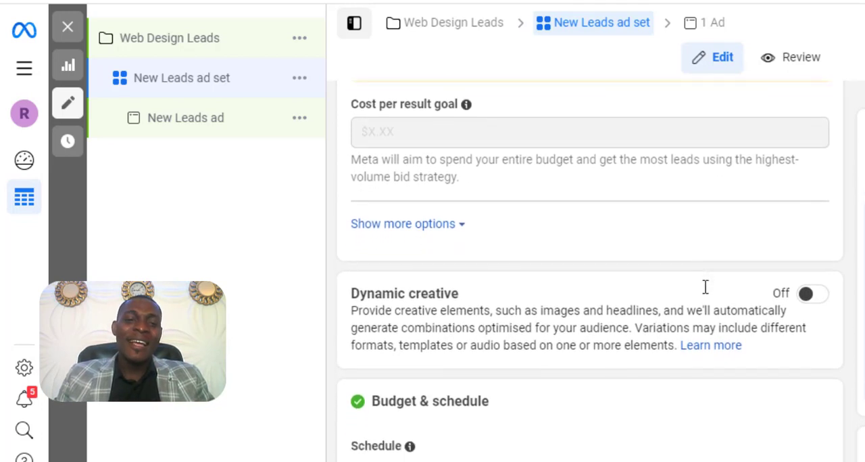
{"action": "scroll", "coordinate": [705, 287], "scroll_direction": "down", "scroll_amount": 3}
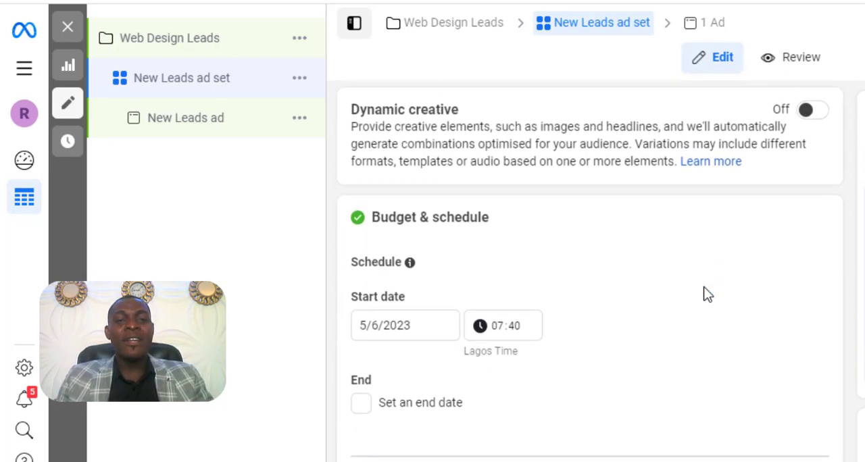
{"action": "scroll", "coordinate": [706, 294], "scroll_direction": "down", "scroll_amount": 2}
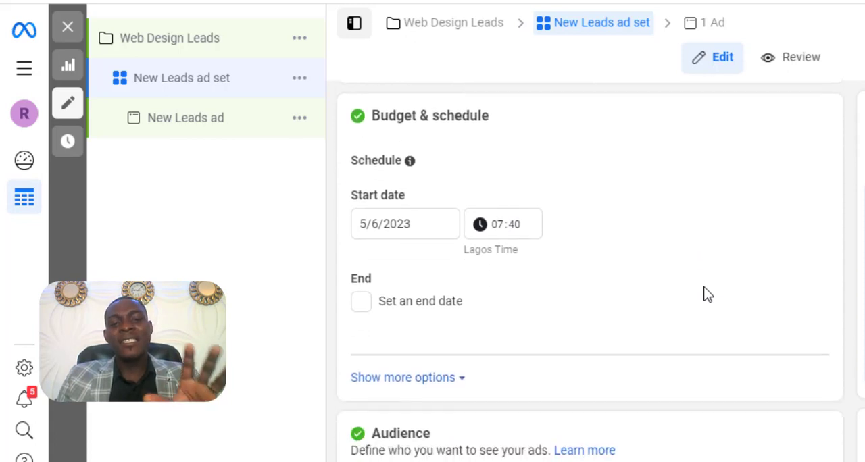
{"action": "scroll", "coordinate": [706, 294], "scroll_direction": "up", "scroll_amount": 1}
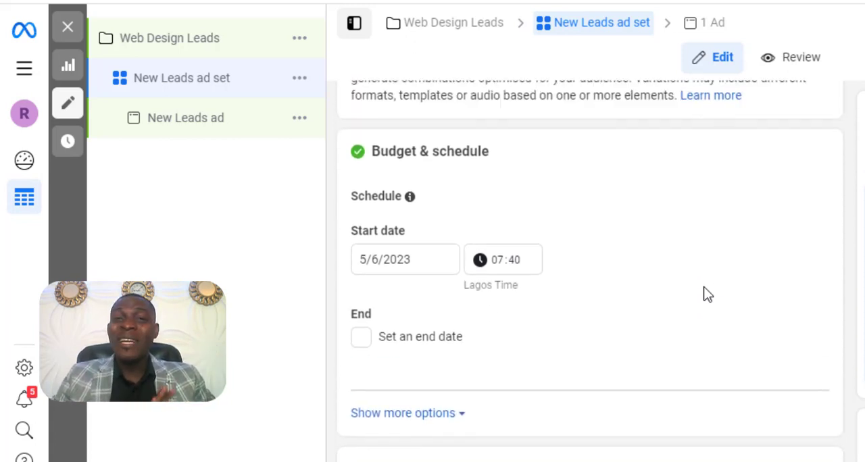
{"action": "scroll", "coordinate": [706, 294], "scroll_direction": "down", "scroll_amount": 2}
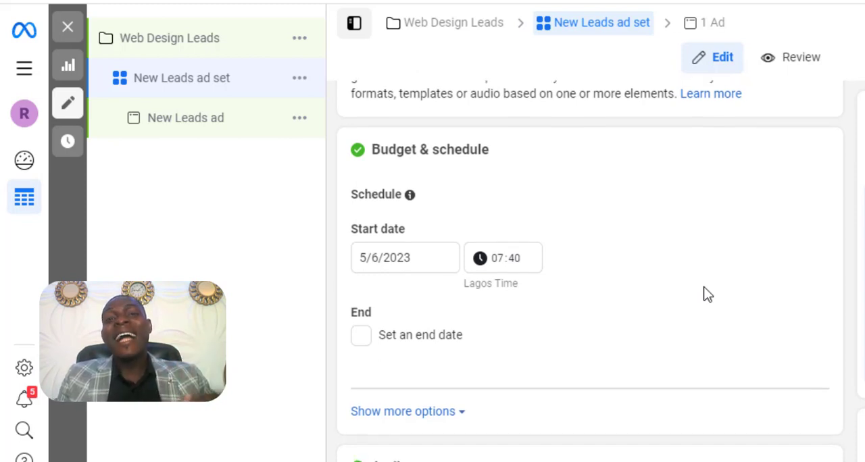
{"action": "scroll", "coordinate": [707, 295], "scroll_direction": "down", "scroll_amount": 5}
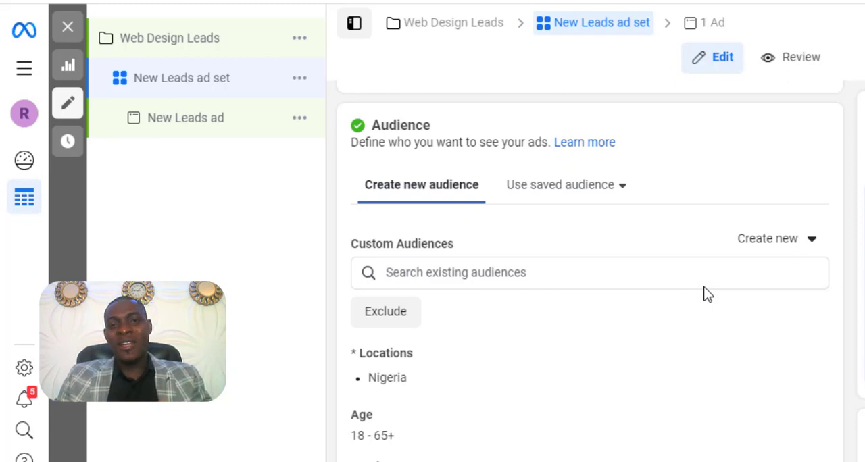
- Edit the audience's age range and set the maximum age to 40
{"action": "scroll", "coordinate": [474, 305], "scroll_direction": "down", "scroll_amount": 1}
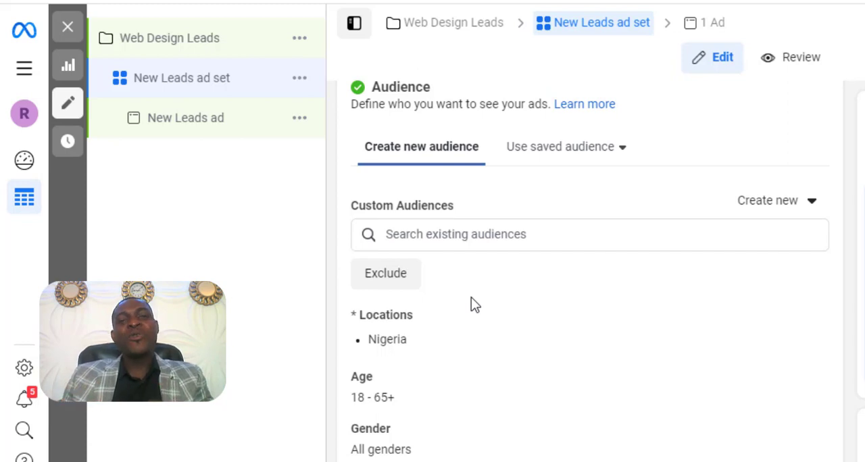
{"action": "scroll", "coordinate": [471, 300], "scroll_direction": "down", "scroll_amount": 3}
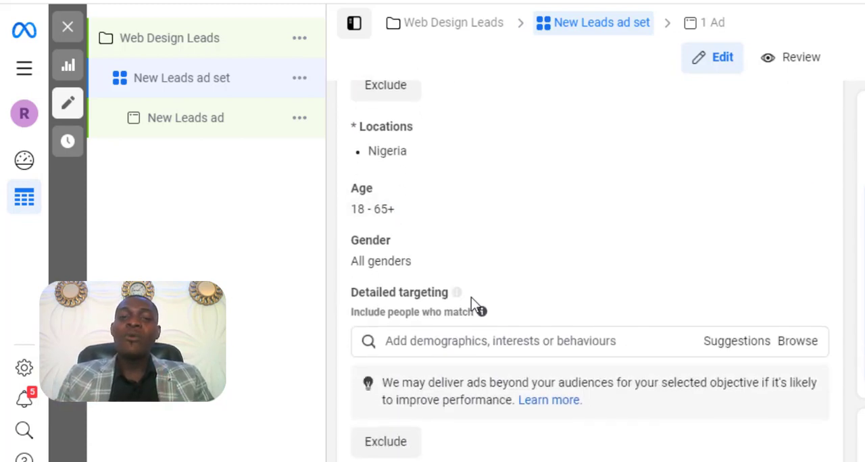
{"action": "left_click", "coordinate": [806, 178]}
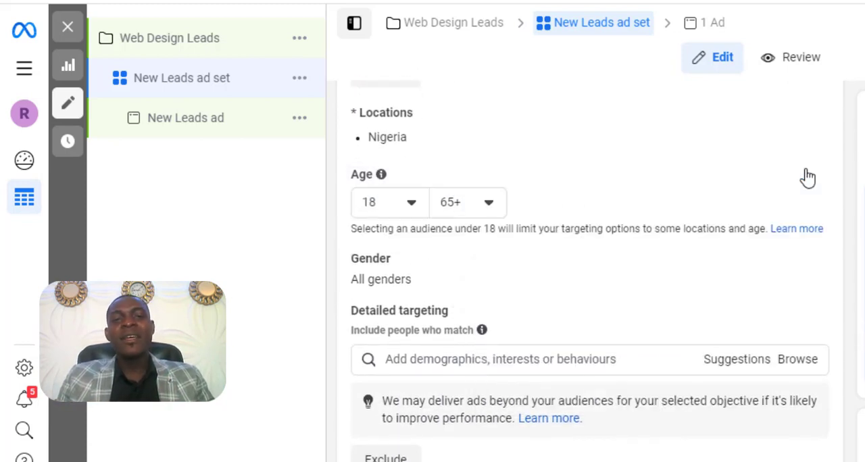
{"action": "left_click", "coordinate": [478, 204]}
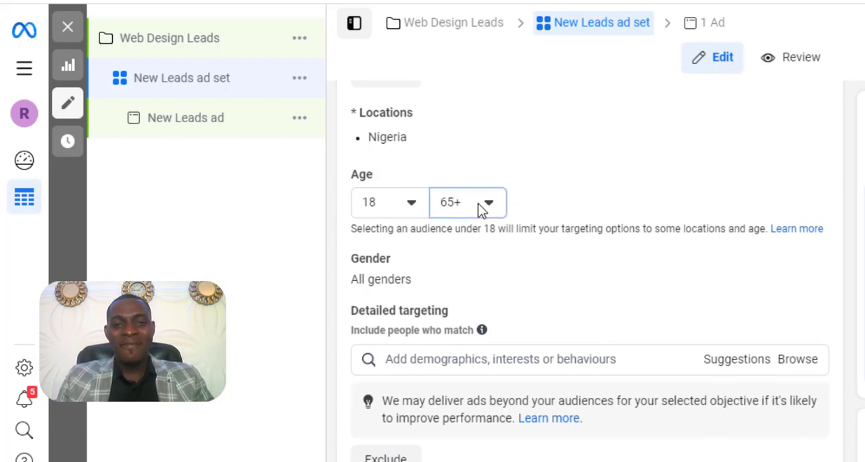
{"action": "scroll", "coordinate": [489, 310], "scroll_direction": "up", "scroll_amount": 5}
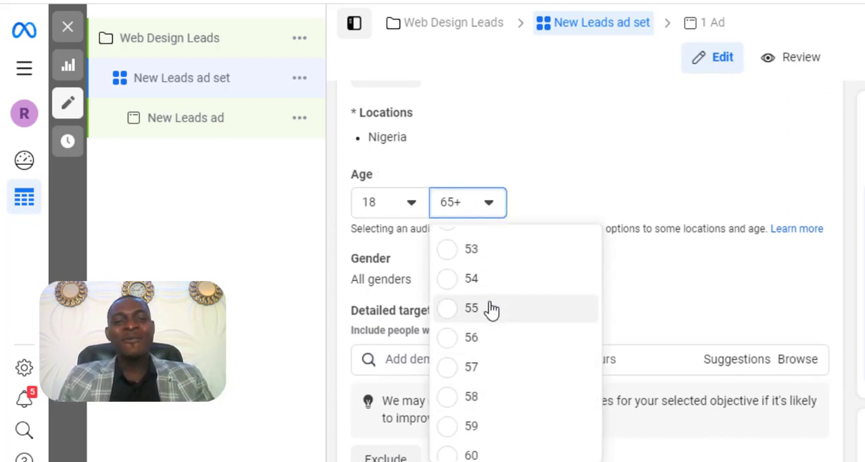
{"action": "scroll", "coordinate": [491, 309], "scroll_direction": "up", "scroll_amount": 4}
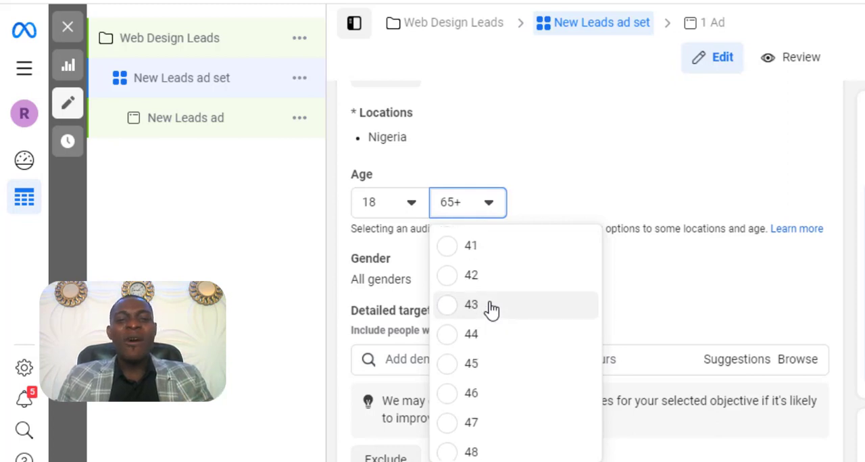
{"action": "scroll", "coordinate": [492, 310], "scroll_direction": "down", "scroll_amount": 2}
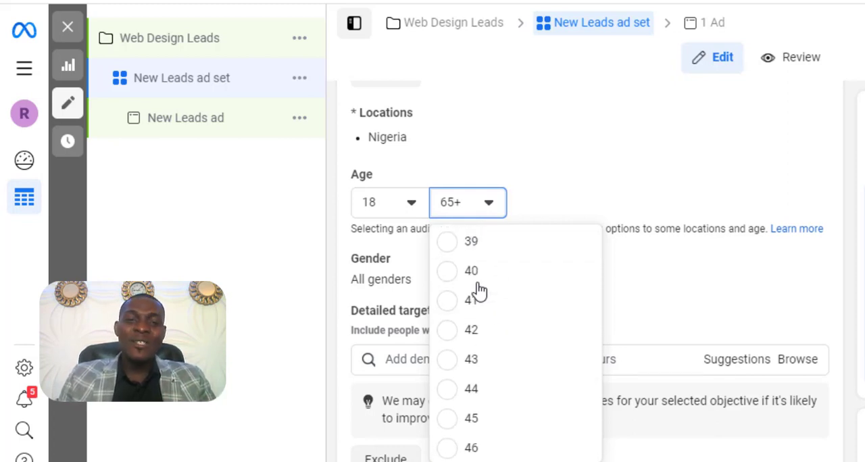
{"action": "left_click", "coordinate": [546, 271]}
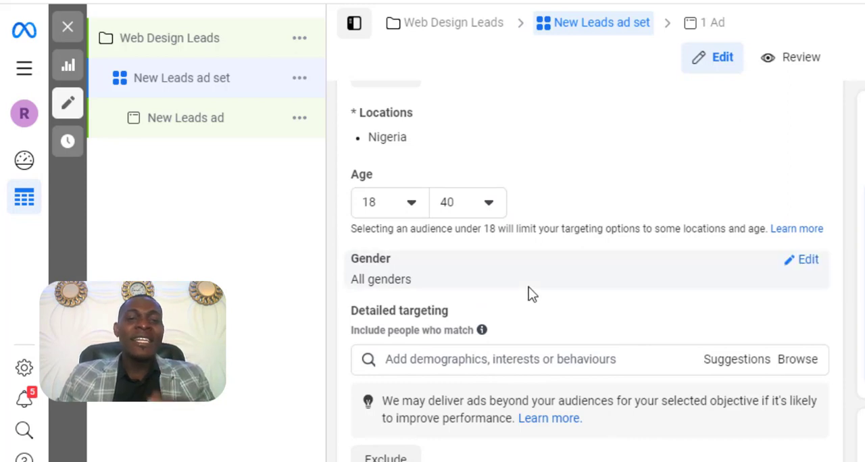
- Search the detailed targeting for "web design" and add the interest Web design (websites)
{"action": "scroll", "coordinate": [464, 289], "scroll_direction": "down", "scroll_amount": 2}
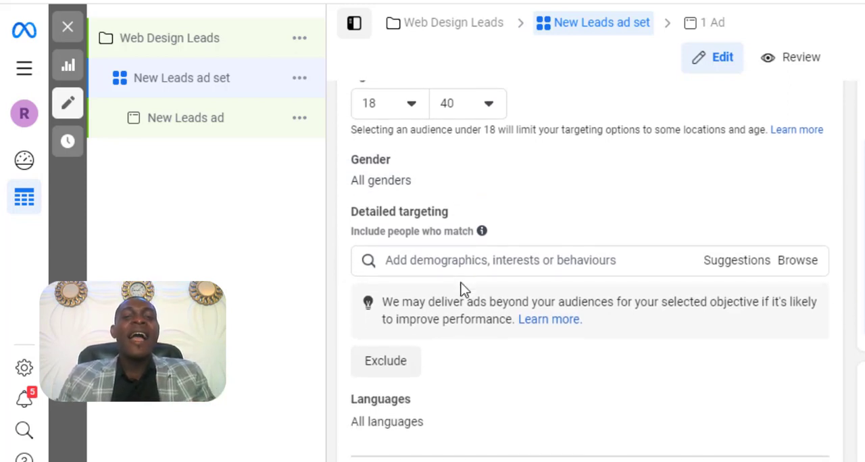
{"action": "left_click", "coordinate": [485, 255]}
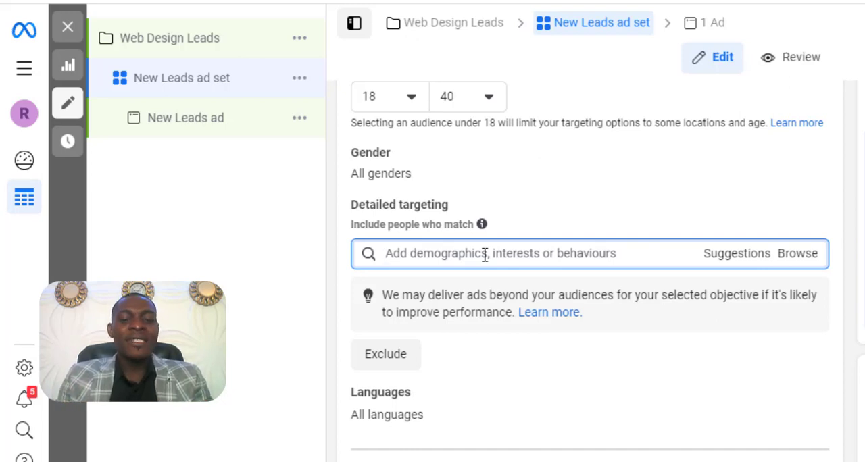
{"action": "type", "text": "web"}
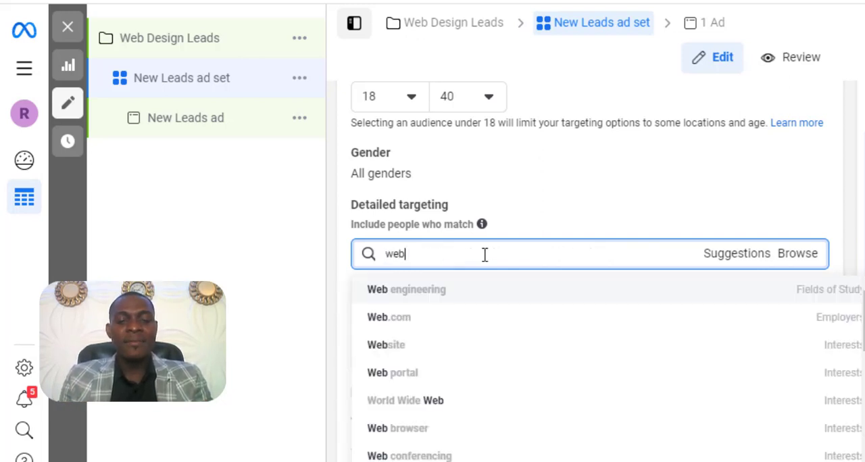
{"action": "type", "text": " design"}
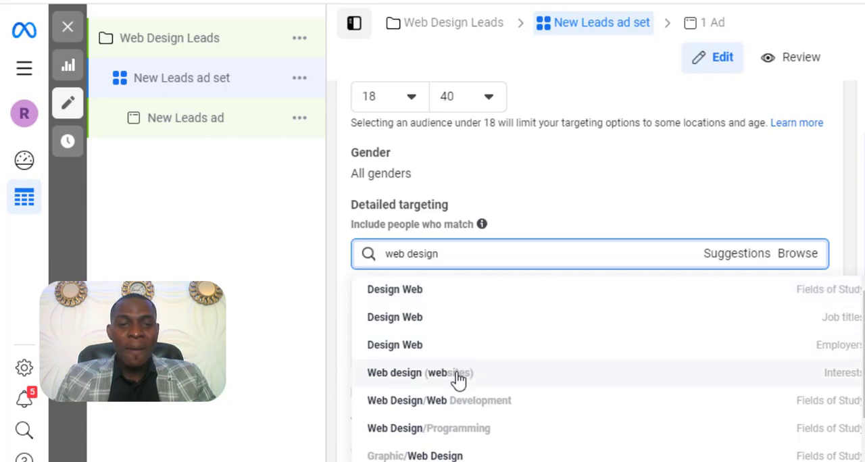
{"action": "left_click", "coordinate": [561, 376]}
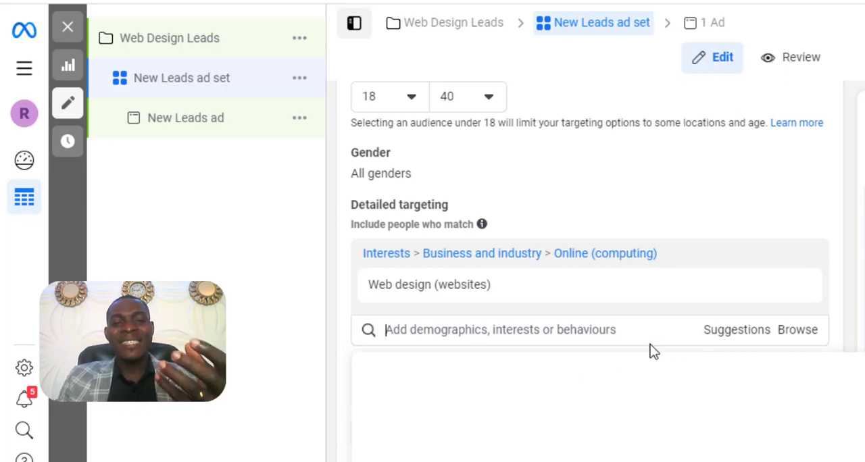
{"action": "left_click", "coordinate": [277, 354]}
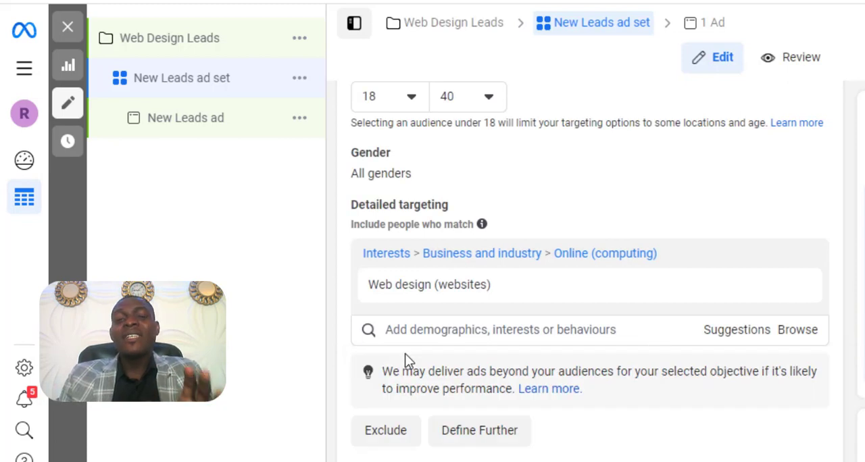
- Examine the audience definition and estimated audience size, and check the audience's location setting
{"action": "scroll", "coordinate": [408, 360], "scroll_direction": "down", "scroll_amount": 1}
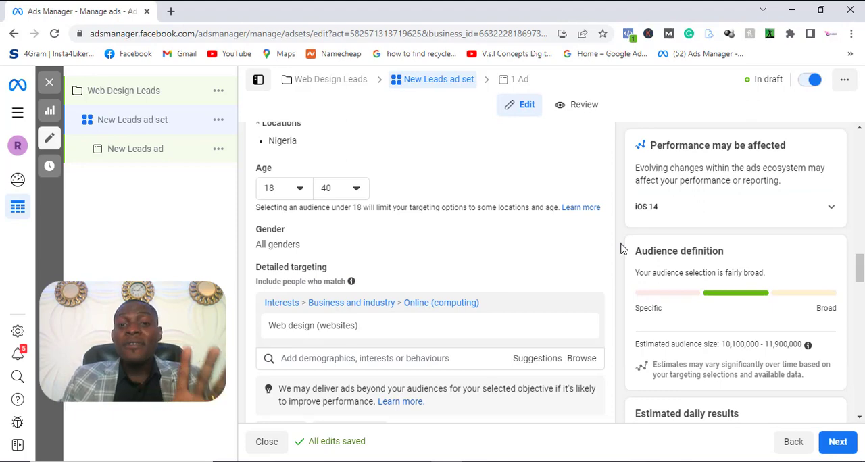
{"action": "mouse_move", "coordinate": [410, 328]}
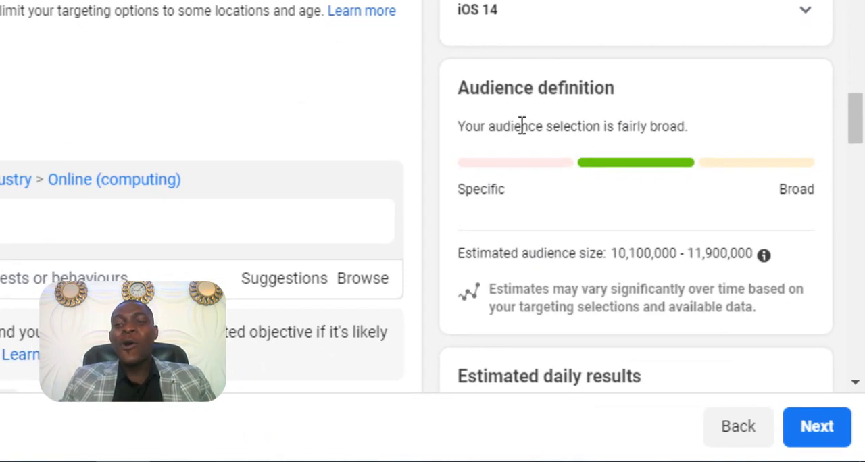
{"action": "left_click_drag", "start_coordinate": [522, 126], "coordinate": [640, 126]}
{"action": "left_click", "coordinate": [640, 125]}
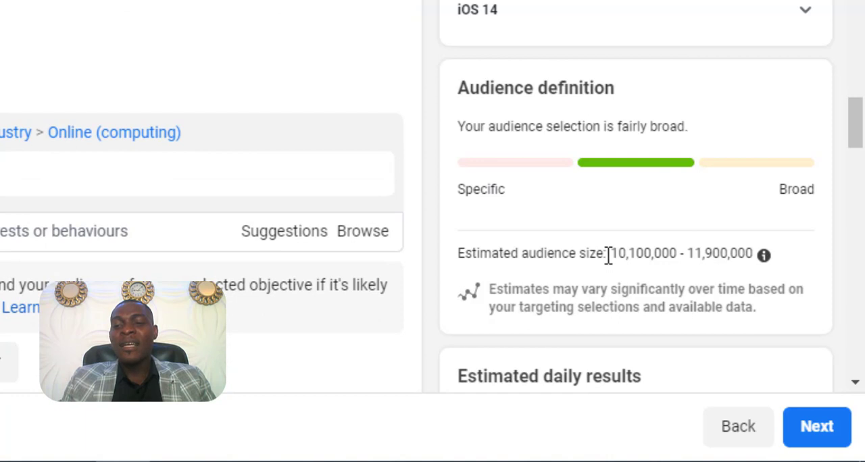
{"action": "left_click_drag", "start_coordinate": [610, 253], "coordinate": [750, 252]}
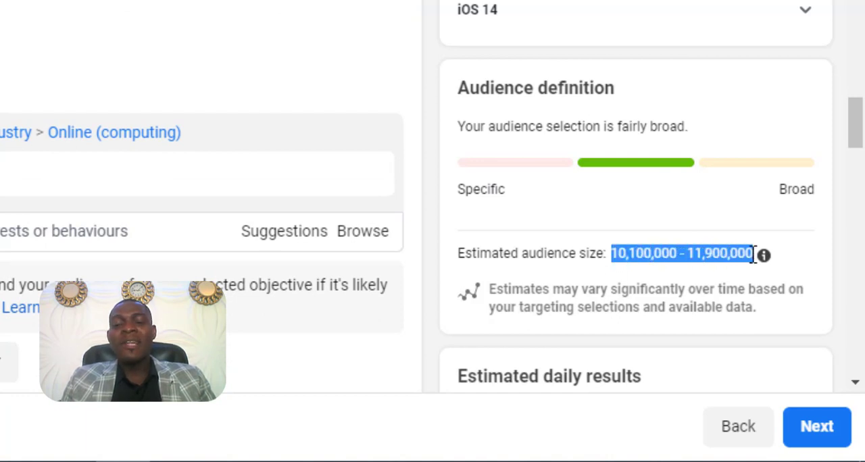
{"action": "left_click", "coordinate": [750, 253]}
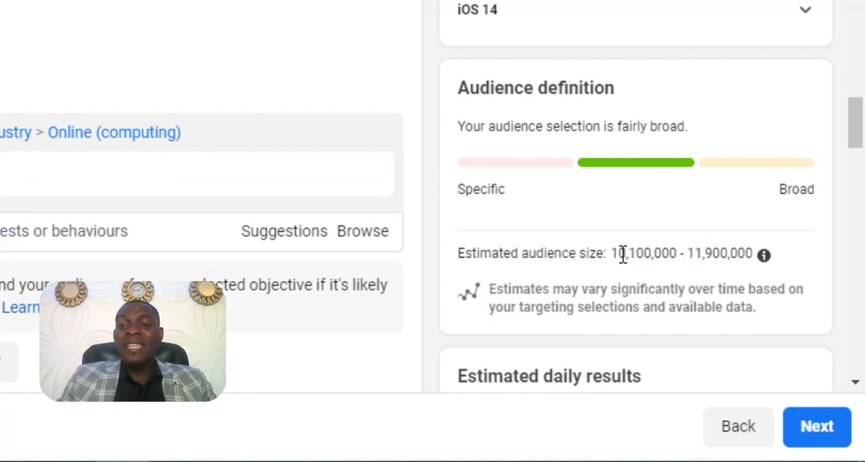
{"action": "left_click_drag", "start_coordinate": [611, 254], "coordinate": [740, 260]}
{"action": "left_click", "coordinate": [740, 260]}
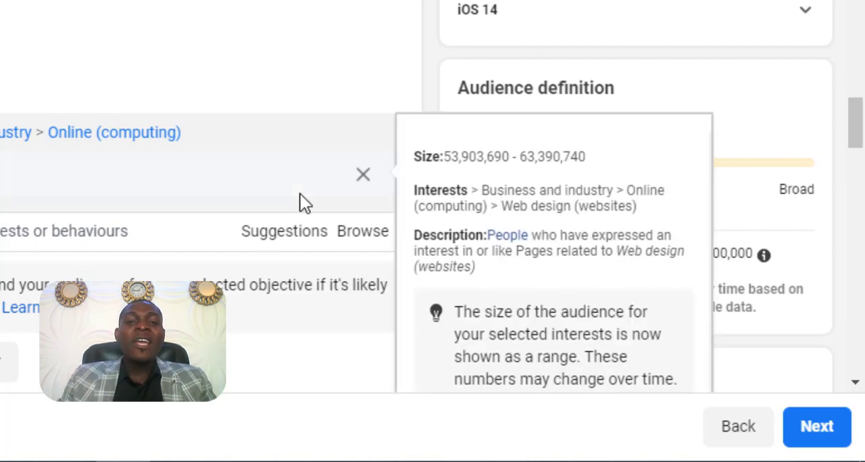
{"action": "scroll", "coordinate": [300, 196], "scroll_direction": "up", "scroll_amount": 4}
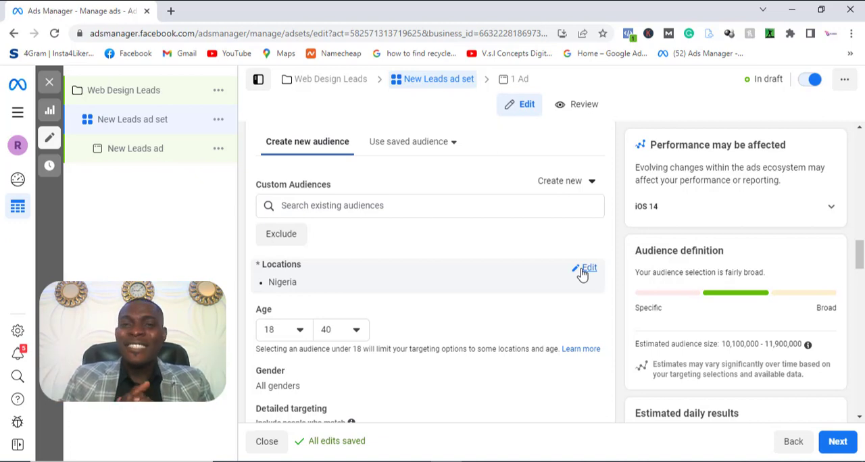
- Edit the ad set's placements, switch to Manual placements, and bring up the device and platform choices
{"action": "scroll", "coordinate": [540, 290], "scroll_direction": "down", "scroll_amount": 5}
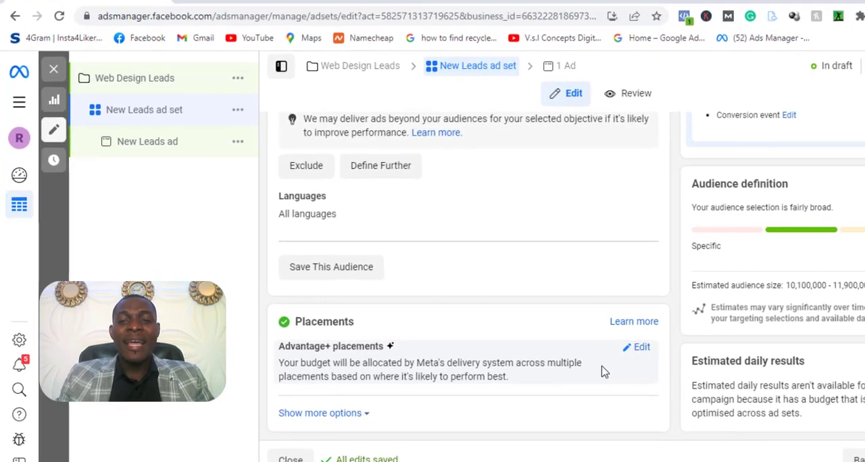
{"action": "left_click", "coordinate": [628, 345]}
{"action": "scroll", "coordinate": [666, 360], "scroll_direction": "down", "scroll_amount": 1}
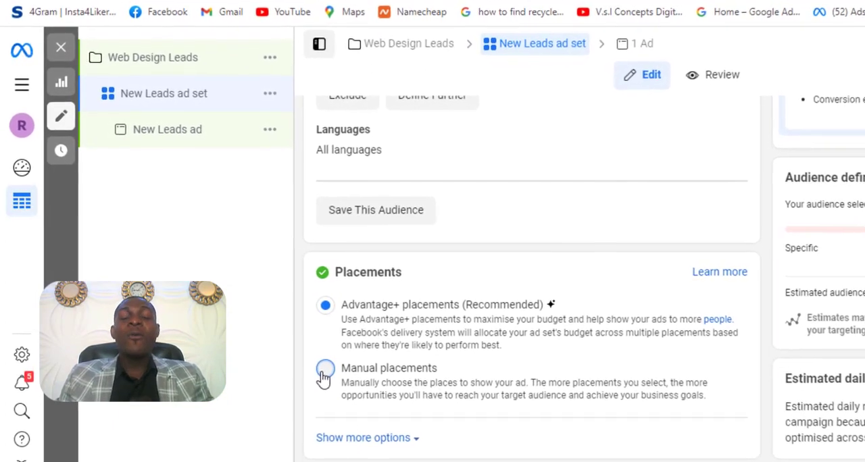
{"action": "left_click", "coordinate": [318, 368]}
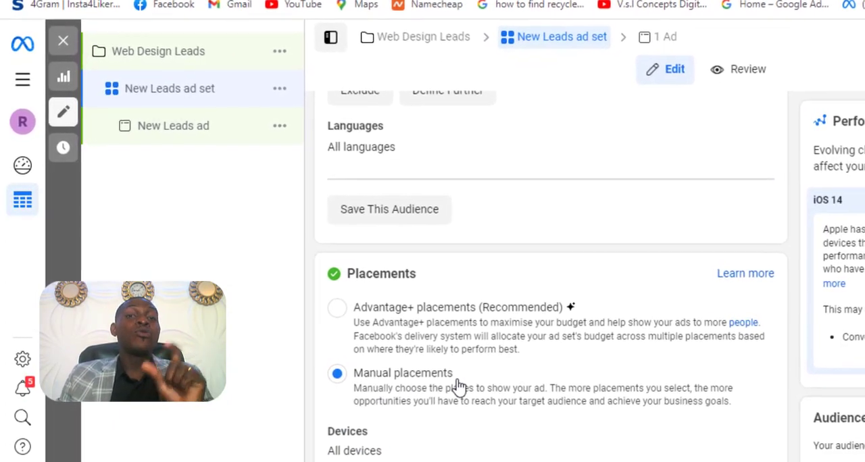
{"action": "scroll", "coordinate": [463, 388], "scroll_direction": "down", "scroll_amount": 3}
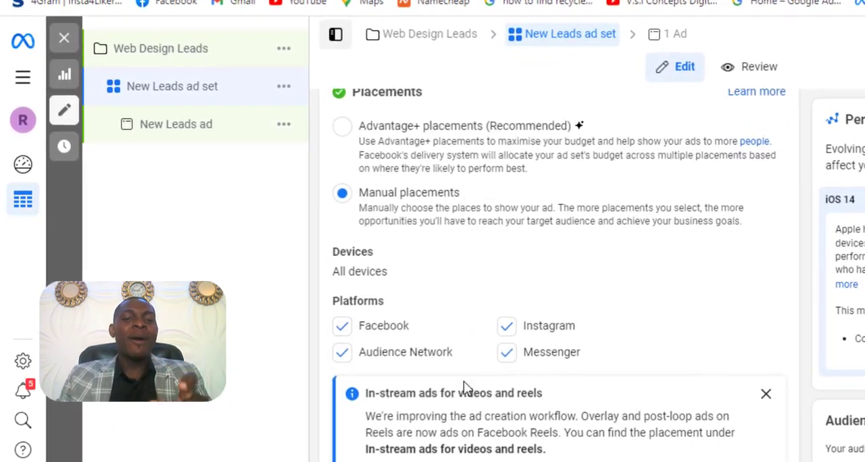
{"action": "scroll", "coordinate": [467, 385], "scroll_direction": "down", "scroll_amount": 2}
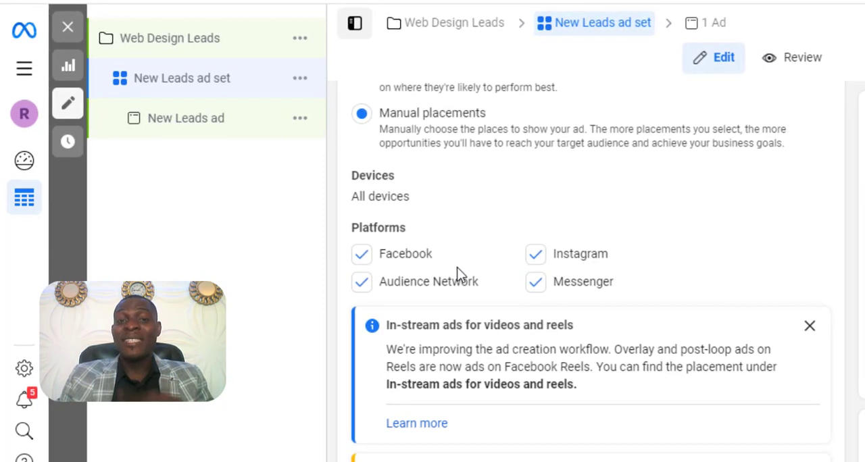
- Remove Facebook, Audience Network and Messenger from the ad set's platforms, keeping only Instagram
{"action": "left_click", "coordinate": [365, 255]}
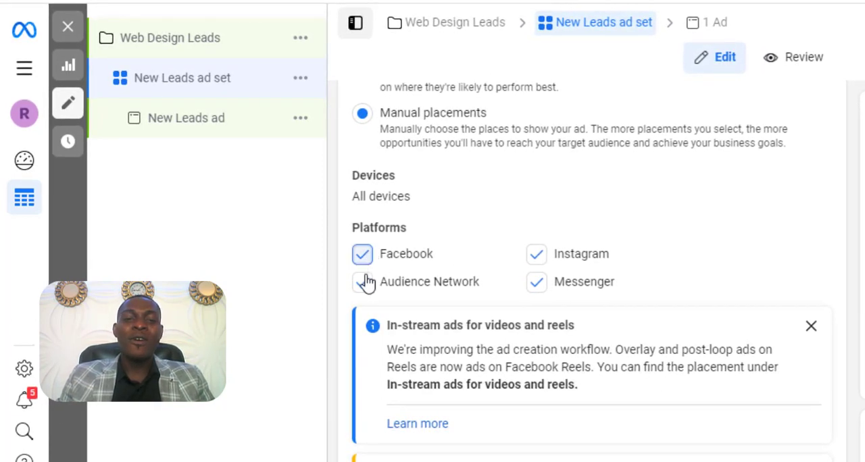
{"action": "left_click", "coordinate": [365, 287]}
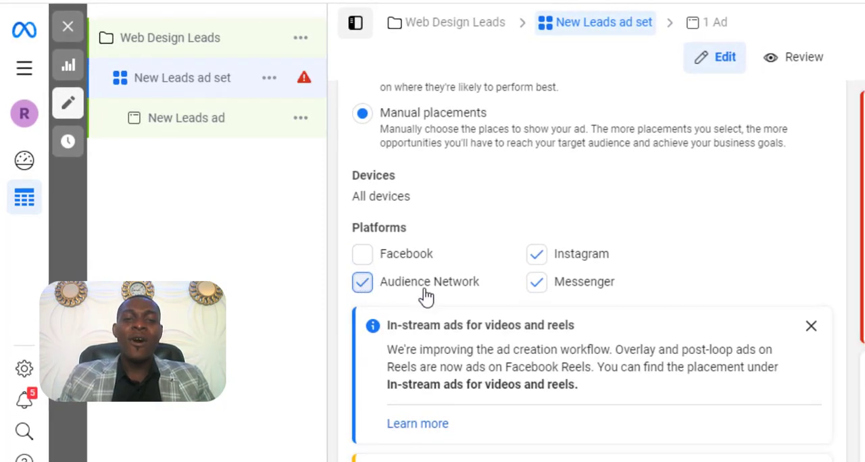
{"action": "left_click", "coordinate": [536, 286]}
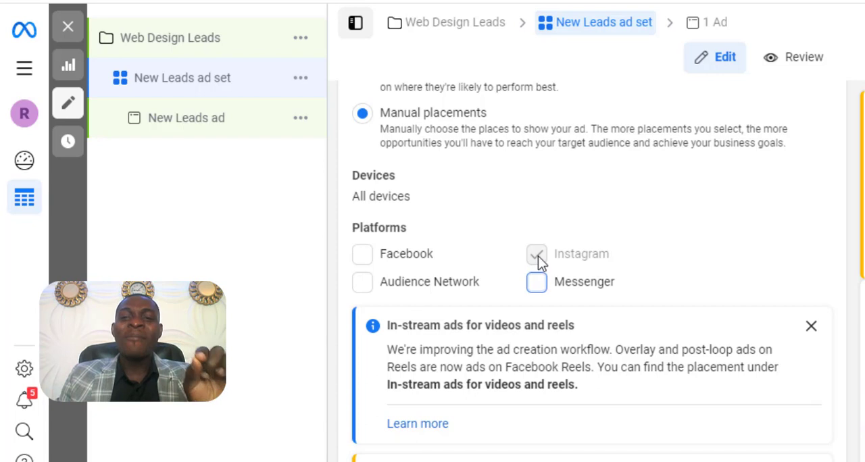
- Examine which feed, Stories and Reels, search, messages, and apps and sites placements are selected for the Instagram-only ad set
{"action": "scroll", "coordinate": [770, 302], "scroll_direction": "up", "scroll_amount": 1}
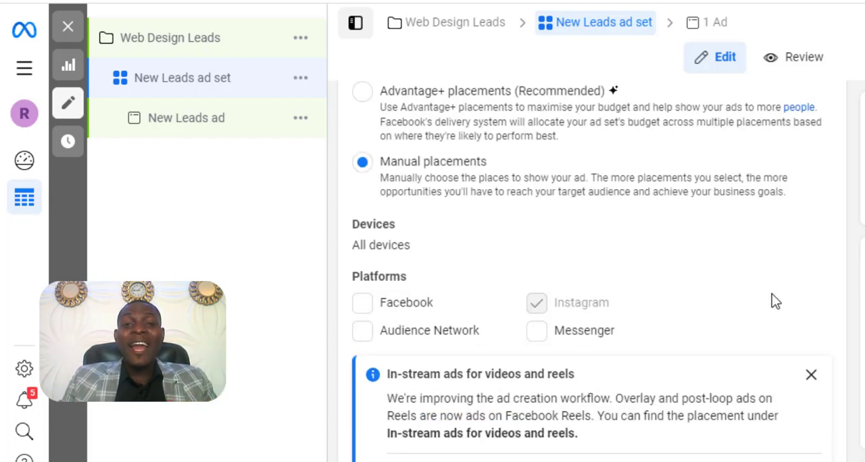
{"action": "scroll", "coordinate": [773, 300], "scroll_direction": "down", "scroll_amount": 3}
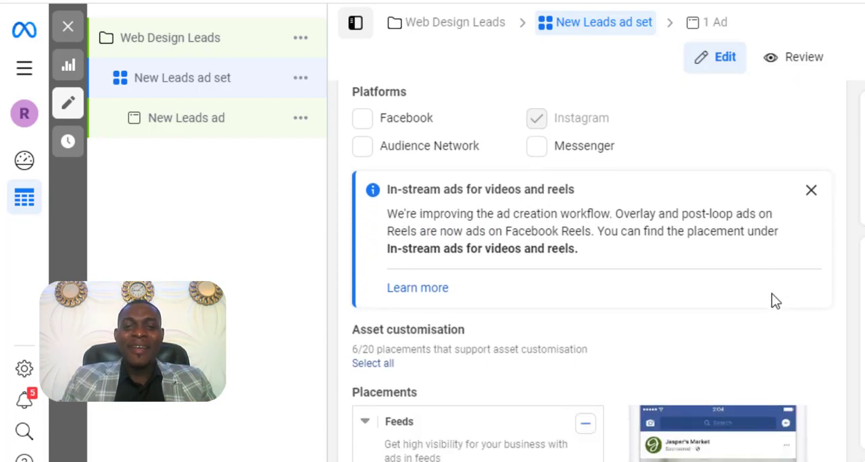
{"action": "scroll", "coordinate": [774, 300], "scroll_direction": "up", "scroll_amount": 2}
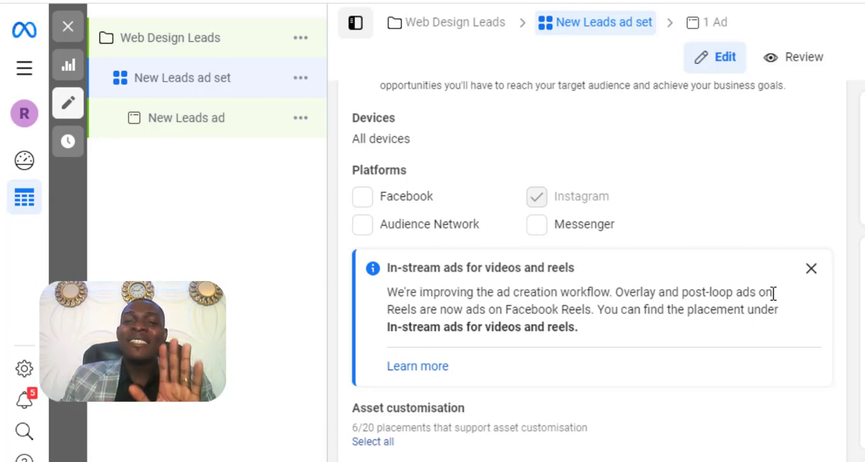
{"action": "scroll", "coordinate": [773, 294], "scroll_direction": "down", "scroll_amount": 4}
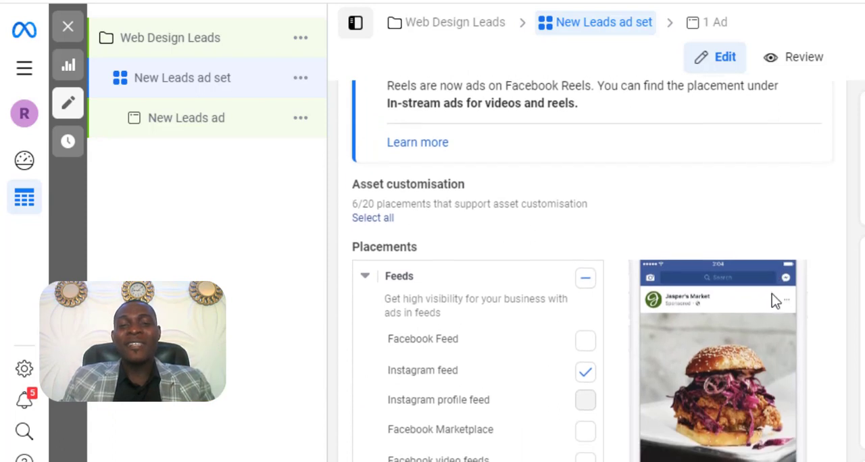
{"action": "scroll", "coordinate": [772, 301], "scroll_direction": "down", "scroll_amount": 2}
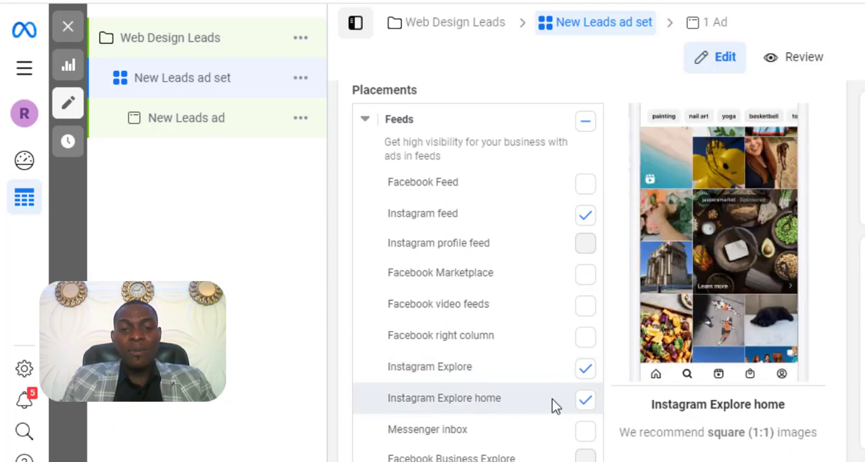
{"action": "scroll", "coordinate": [553, 399], "scroll_direction": "down", "scroll_amount": 1}
{"action": "scroll", "coordinate": [552, 399], "scroll_direction": "down", "scroll_amount": 2}
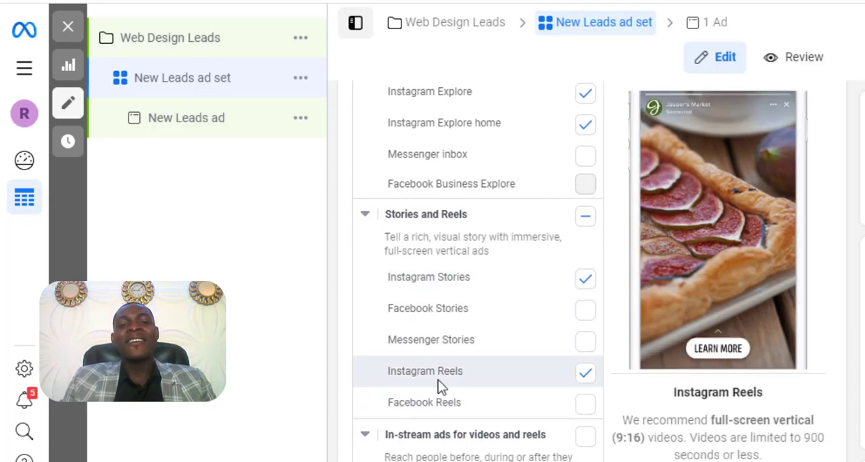
{"action": "scroll", "coordinate": [466, 382], "scroll_direction": "down", "scroll_amount": 6}
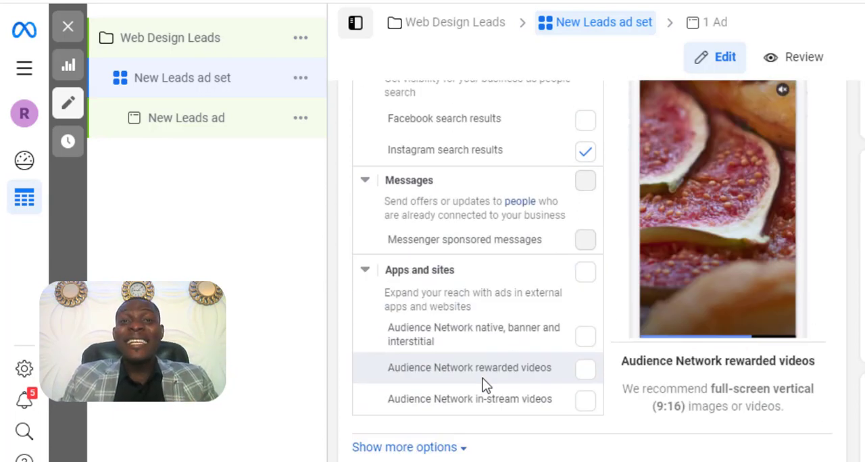
{"action": "scroll", "coordinate": [483, 384], "scroll_direction": "up", "scroll_amount": 2}
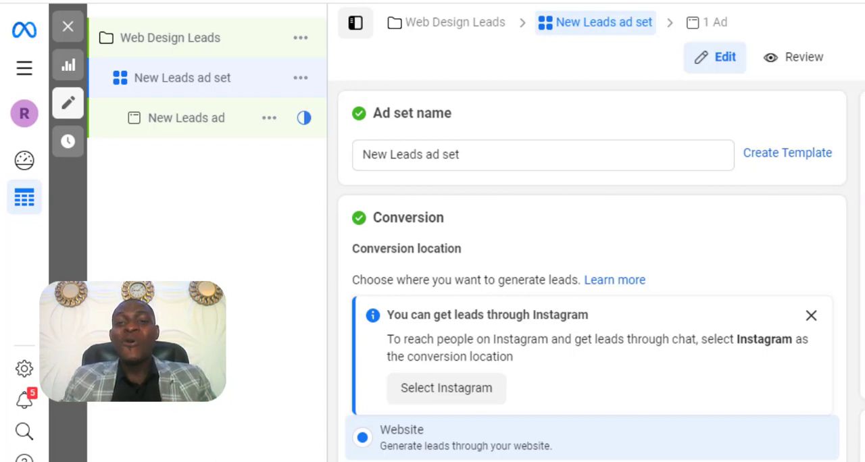
- Review the ad set's conversion settings and the audience's location, age, gender and detailed targeting
{"action": "scroll", "coordinate": [775, 241], "scroll_direction": "down", "scroll_amount": 8}
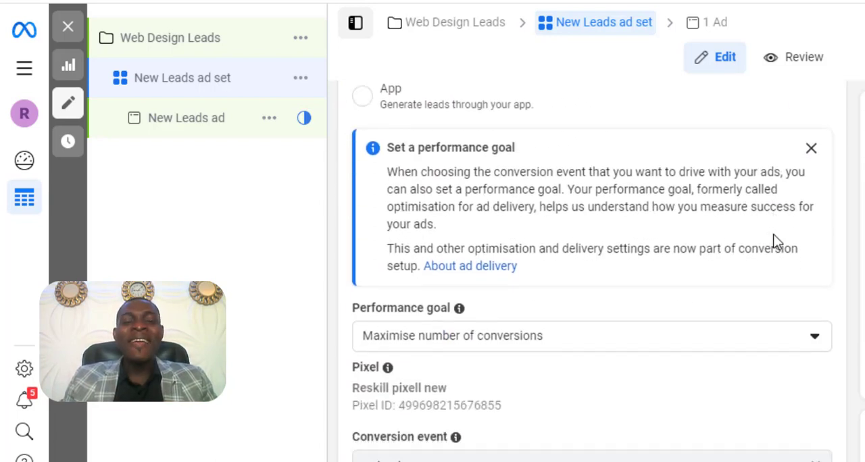
{"action": "scroll", "coordinate": [775, 241], "scroll_direction": "down", "scroll_amount": 5}
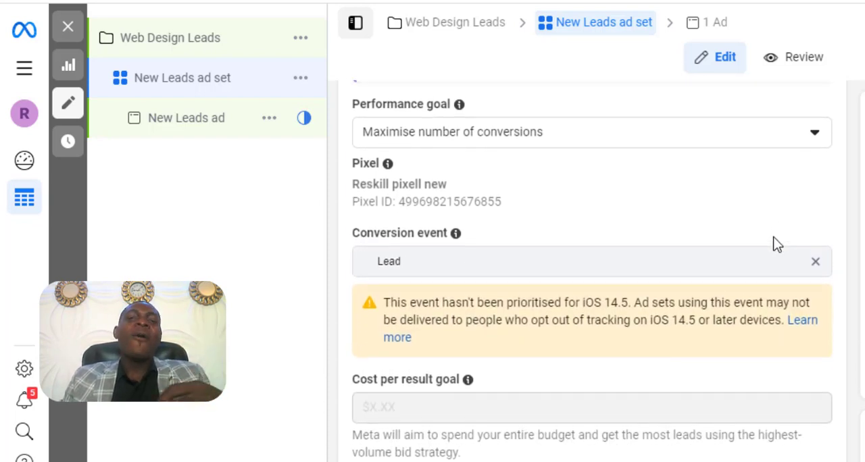
{"action": "scroll", "coordinate": [776, 245], "scroll_direction": "up", "scroll_amount": 1}
{"action": "scroll", "coordinate": [776, 245], "scroll_direction": "down", "scroll_amount": 2}
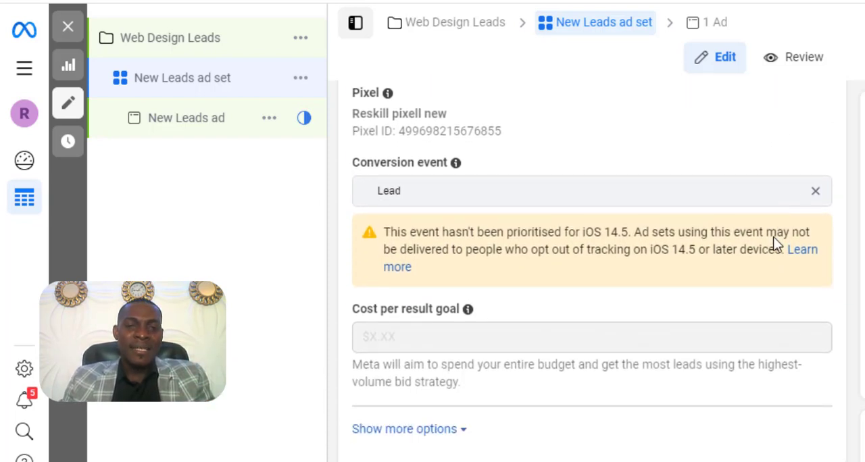
{"action": "scroll", "coordinate": [776, 243], "scroll_direction": "down", "scroll_amount": 1}
{"action": "scroll", "coordinate": [776, 244], "scroll_direction": "down", "scroll_amount": 1}
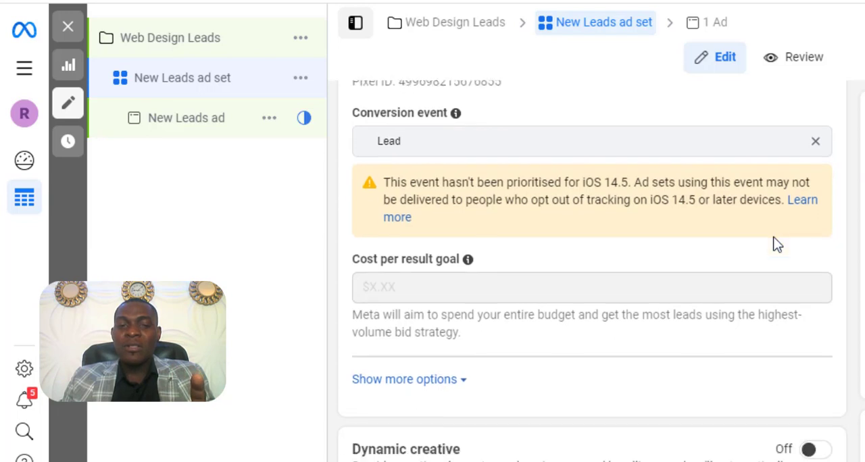
{"action": "scroll", "coordinate": [775, 243], "scroll_direction": "down", "scroll_amount": 5}
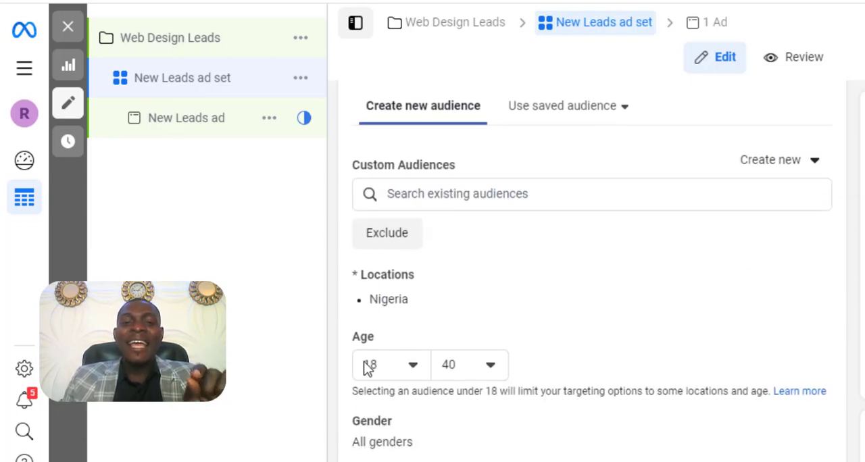
{"action": "scroll", "coordinate": [482, 368], "scroll_direction": "down", "scroll_amount": 3}
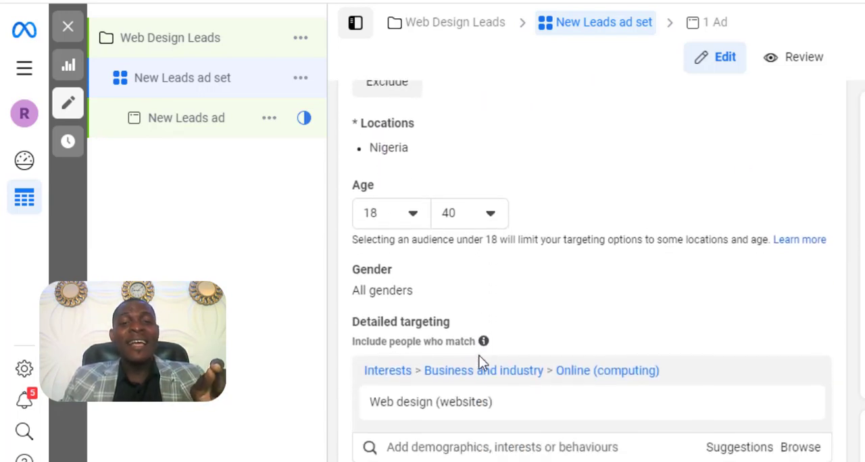
{"action": "scroll", "coordinate": [480, 362], "scroll_direction": "down", "scroll_amount": 1}
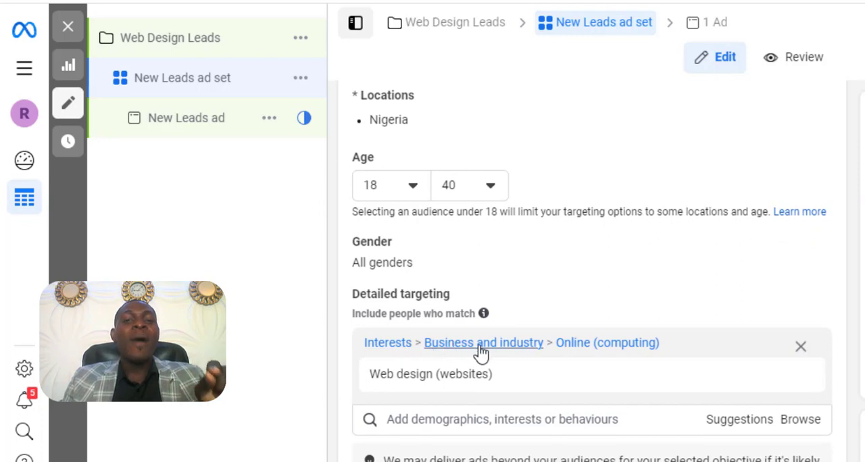
{"action": "mouse_move", "coordinate": [425, 382]}
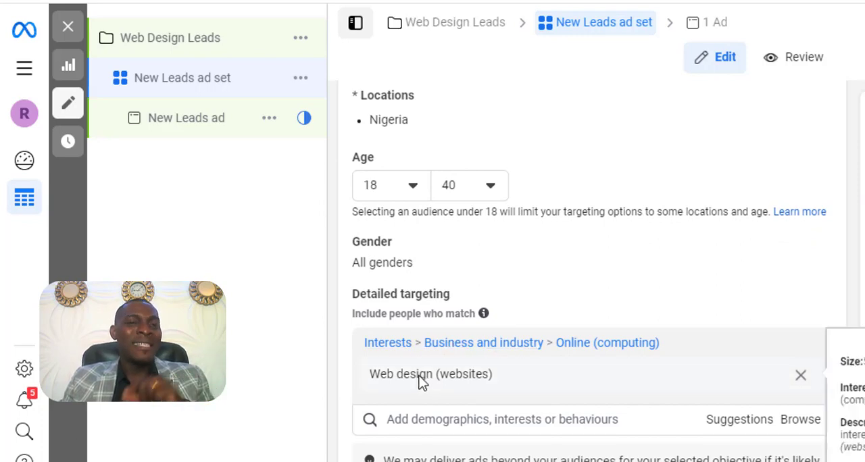
- Rename the ad set as "18 - 40 yrs.. interested in web design"
{"action": "scroll", "coordinate": [646, 209], "scroll_direction": "up", "scroll_amount": 20}
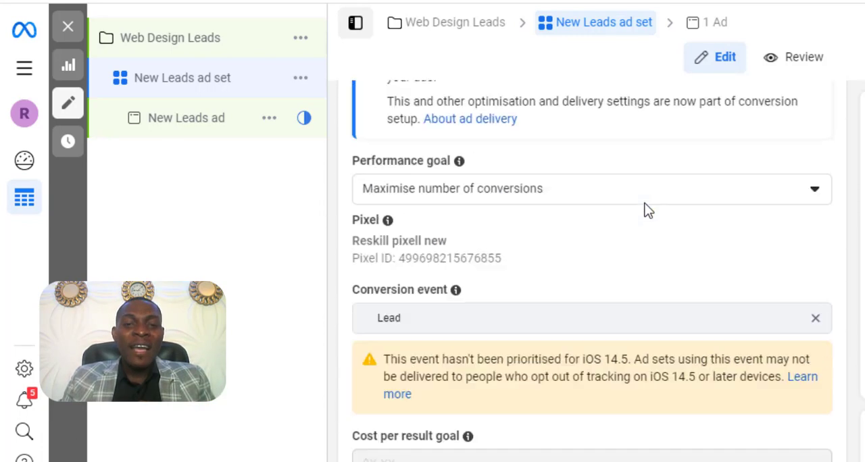
{"action": "scroll", "coordinate": [647, 209], "scroll_direction": "up", "scroll_amount": 6}
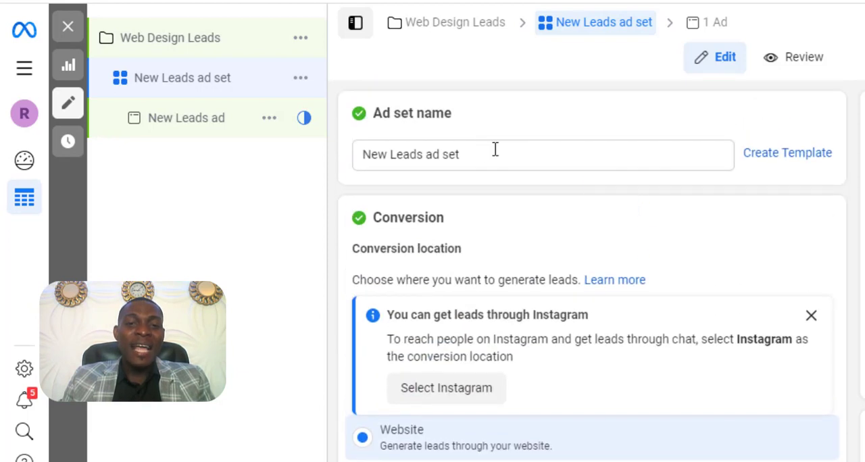
{"action": "left_click", "coordinate": [475, 153]}
{"action": "triple_click", "coordinate": [475, 153]}
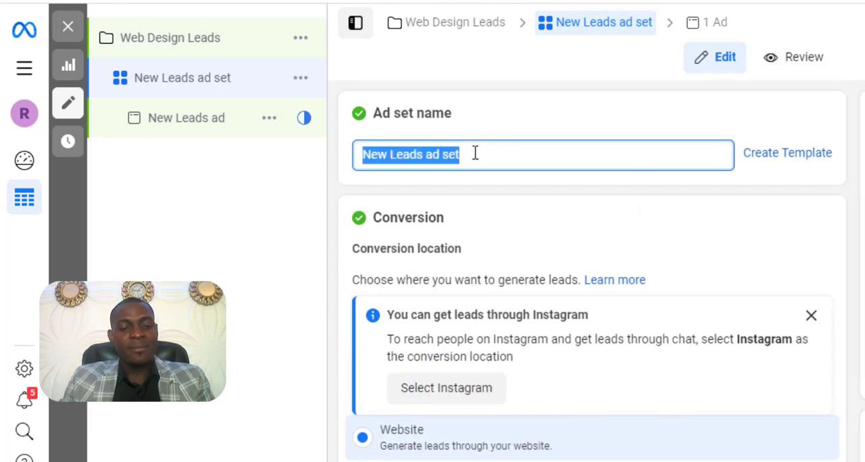
{"action": "type", "text": "18"}
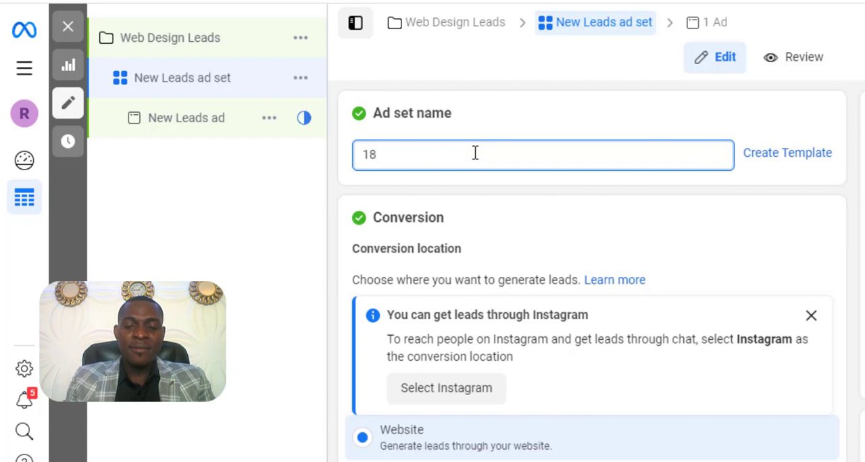
{"action": "type", "text": " - 40"}
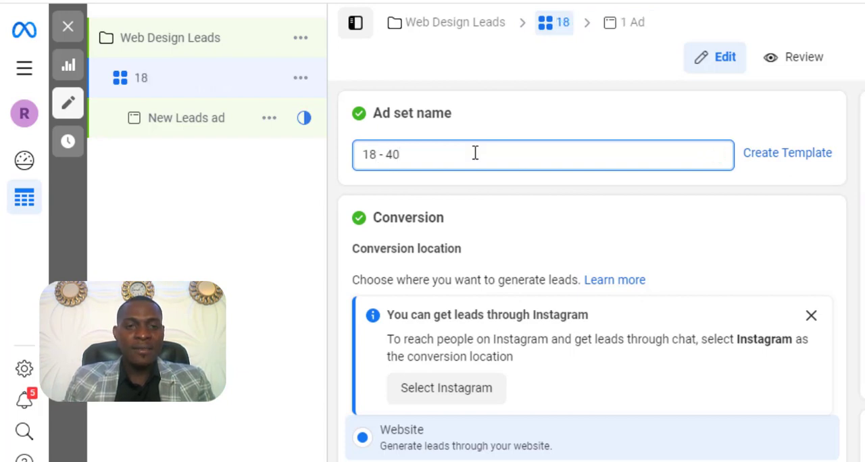
{"action": "type", "text": " yrs"}
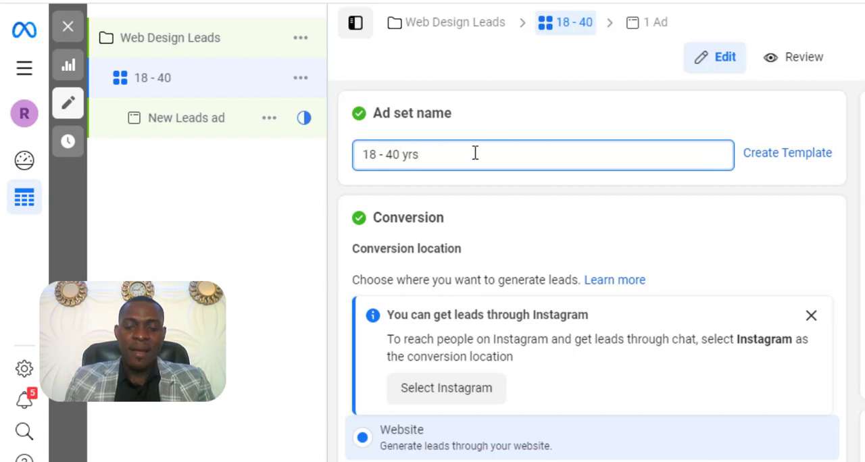
{"action": "type", "text": ".. "}
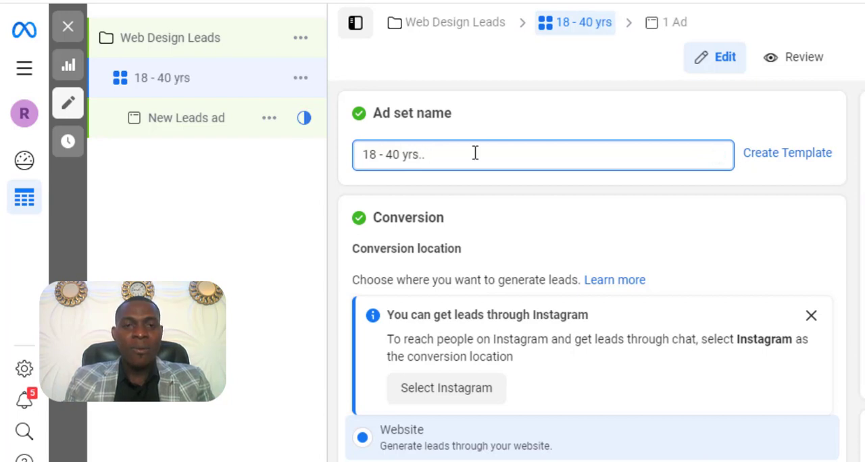
{"action": "type", "text": "we"}
{"action": "key", "text": "BackSpace"}
{"action": "key", "text": "BackSpace"}
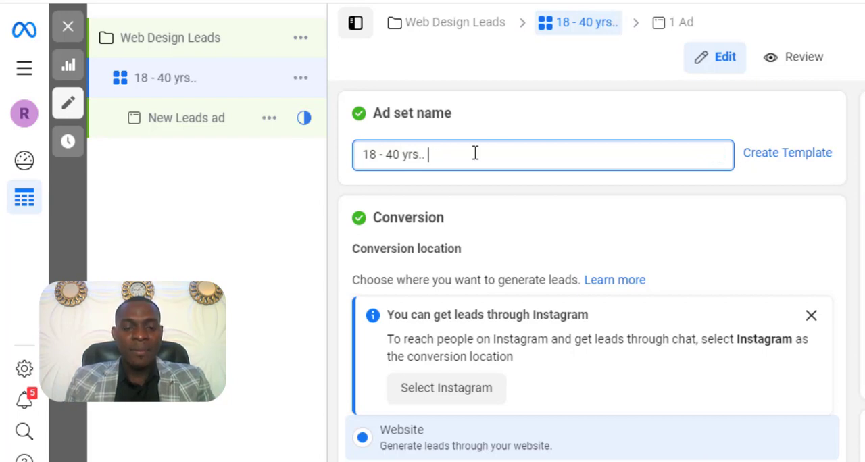
{"action": "type", "text": "intres"}
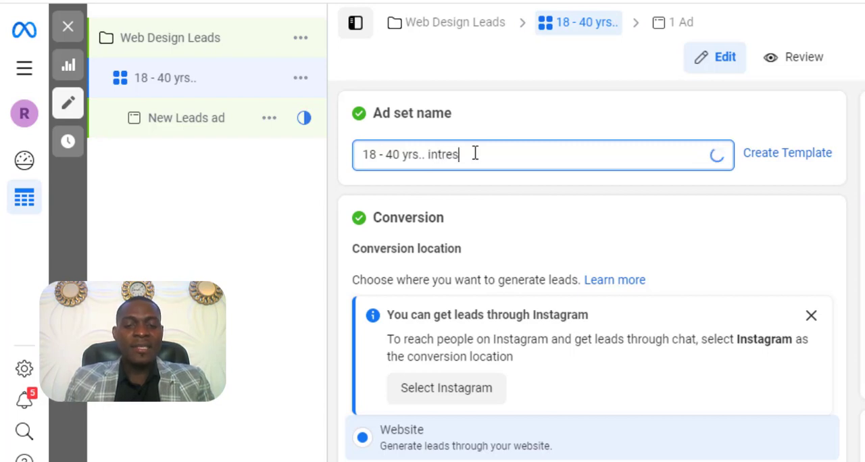
{"action": "type", "text": "ted in "}
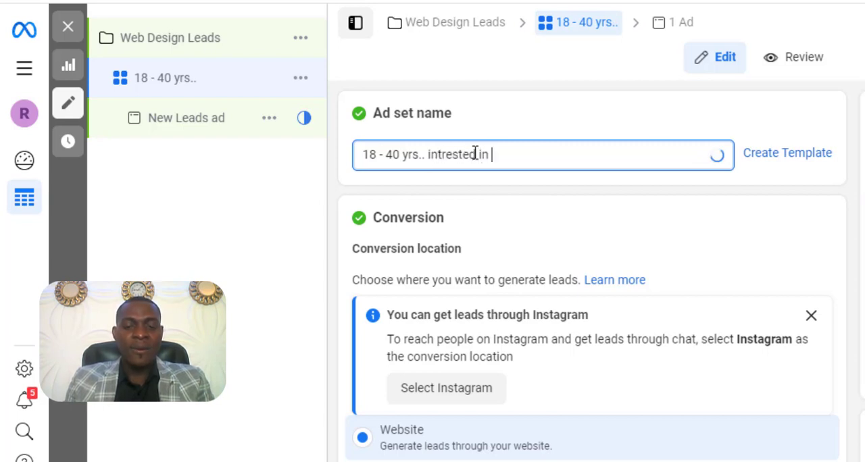
{"action": "type", "text": "web design"}
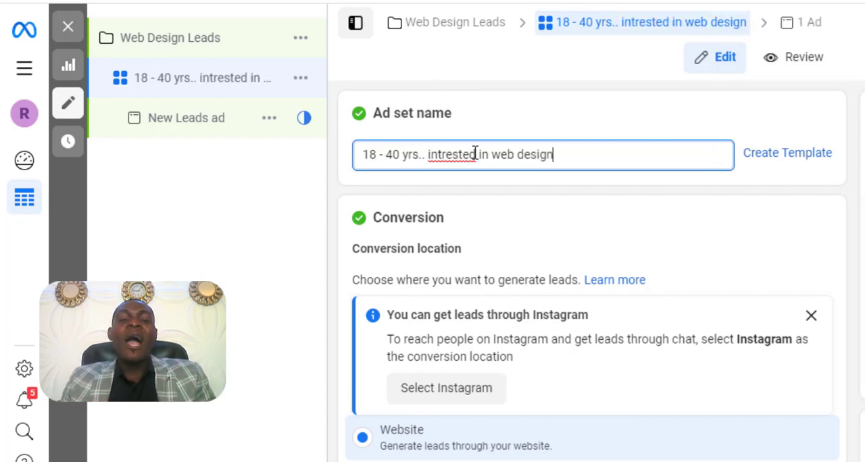
{"action": "right_click", "coordinate": [464, 156]}
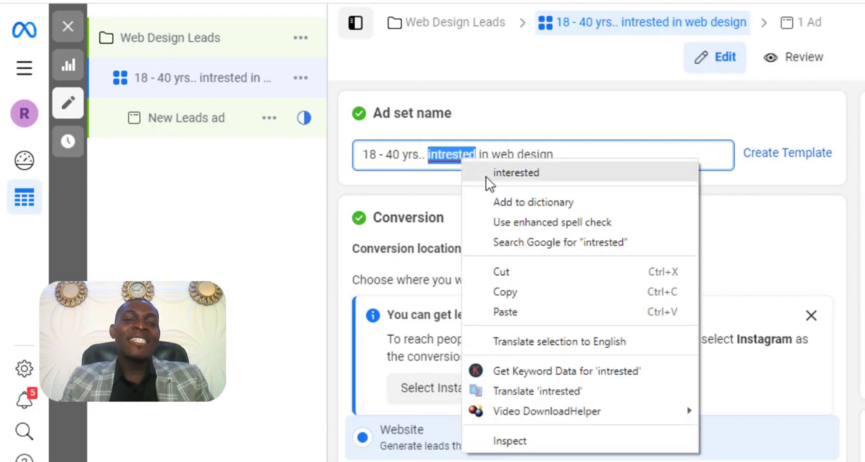
{"action": "left_click", "coordinate": [486, 173]}
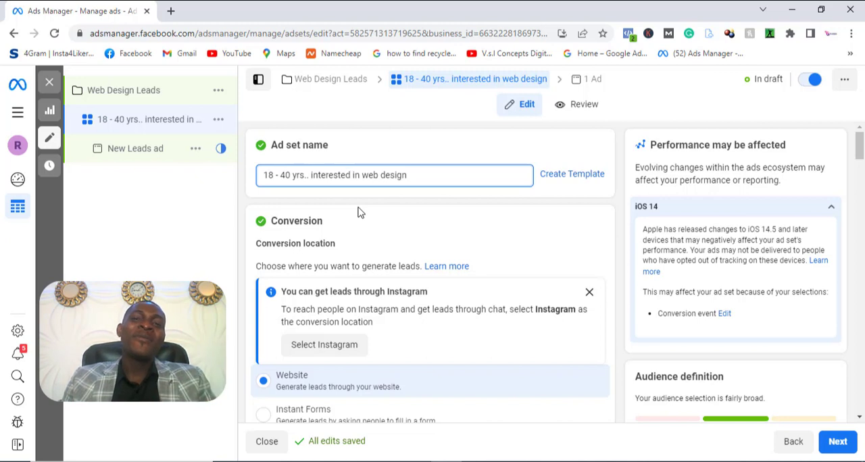
- Continue to the ad level and check the ad's name and the Facebook Page selection in its identity settings
{"action": "left_click", "coordinate": [832, 446]}
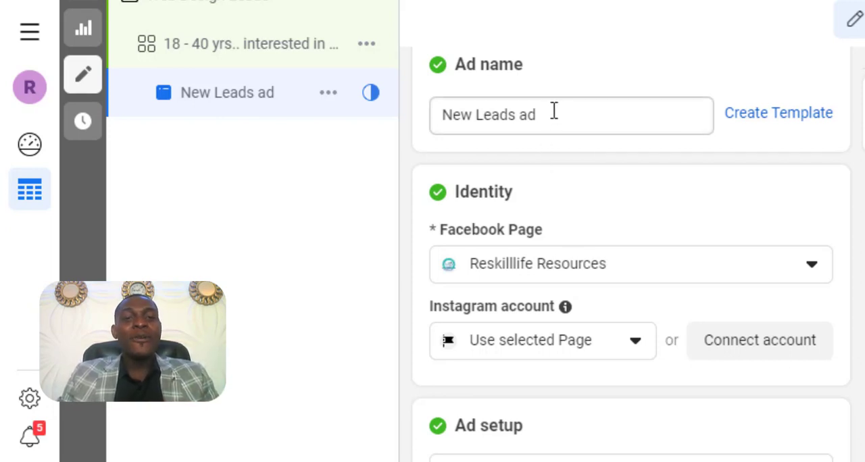
{"action": "left_click_drag", "start_coordinate": [539, 114], "coordinate": [440, 112]}
{"action": "left_click", "coordinate": [498, 120]}
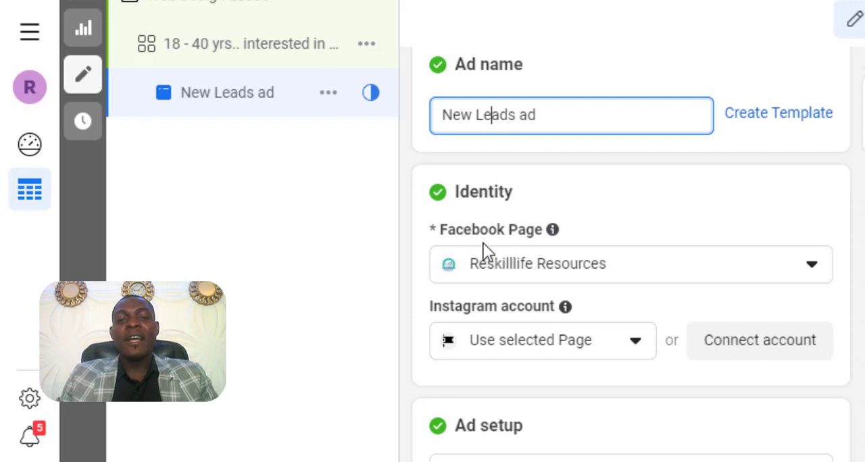
{"action": "left_click", "coordinate": [766, 282]}
{"action": "left_click", "coordinate": [767, 282]}
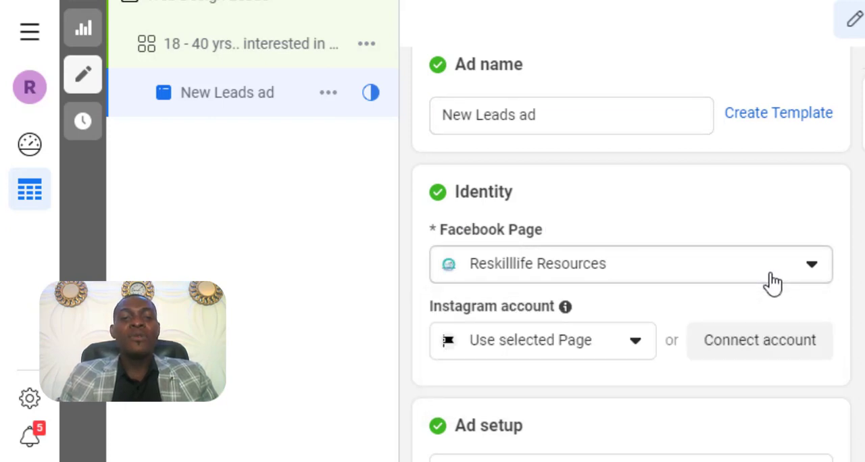
- Set the Instagram account in the ad's identity settings to reskillliferesources
{"action": "left_click", "coordinate": [771, 283]}
{"action": "left_click", "coordinate": [774, 283]}
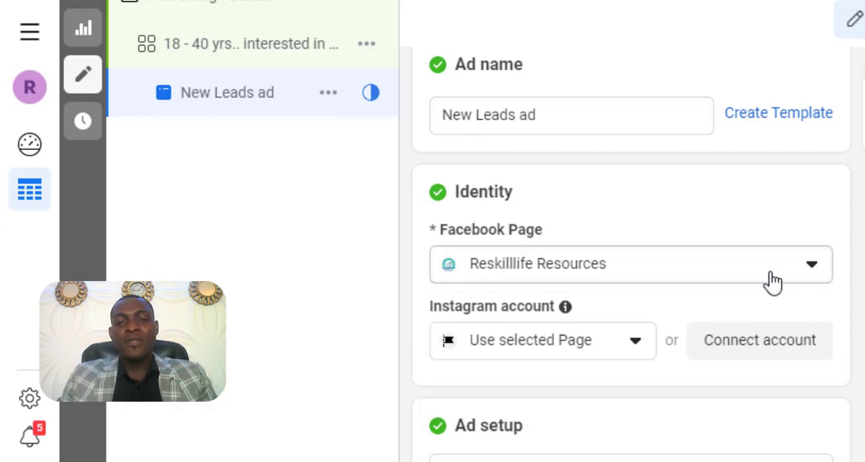
{"action": "left_click", "coordinate": [623, 351]}
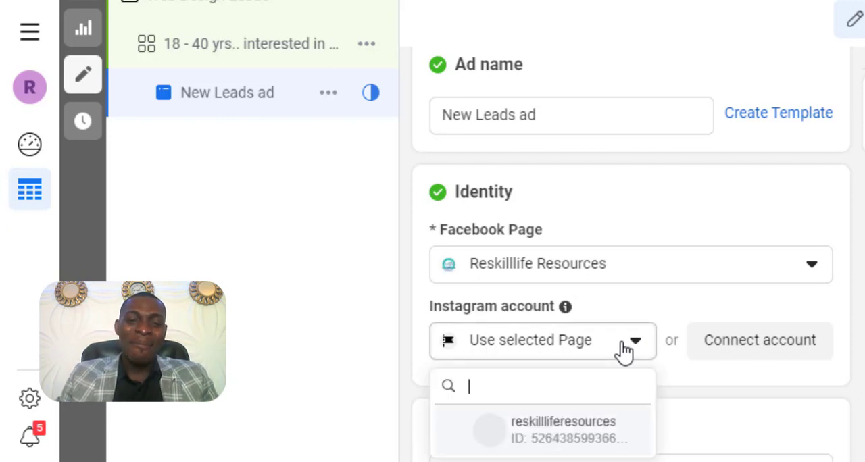
{"action": "left_click", "coordinate": [561, 421]}
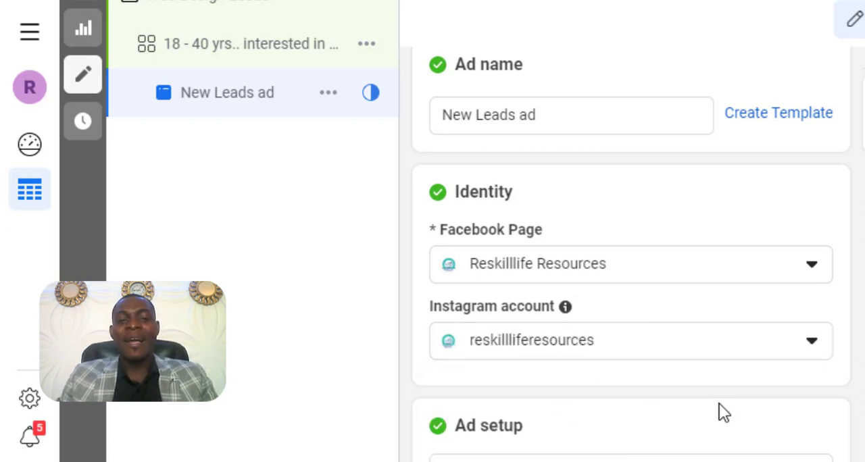
- Look over the available ad setup methods, including existing post and Creative Hub mockup, and choose Create Ad
{"action": "scroll", "coordinate": [827, 420], "scroll_direction": "down", "scroll_amount": 4}
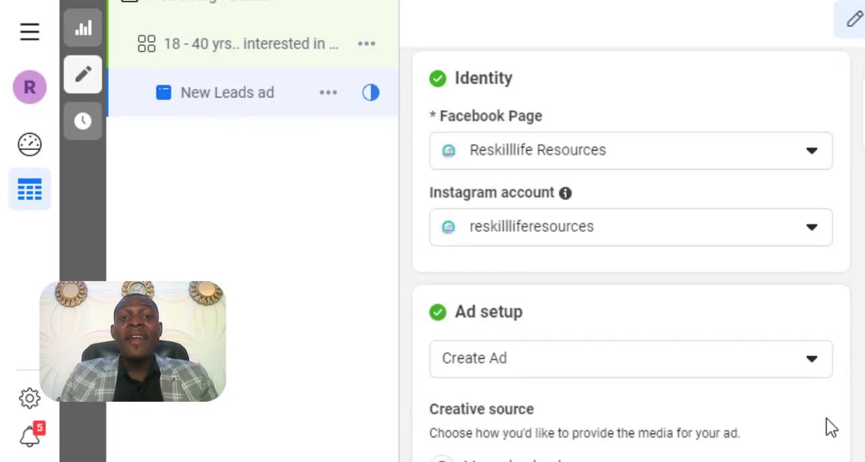
{"action": "scroll", "coordinate": [826, 418], "scroll_direction": "down", "scroll_amount": 1}
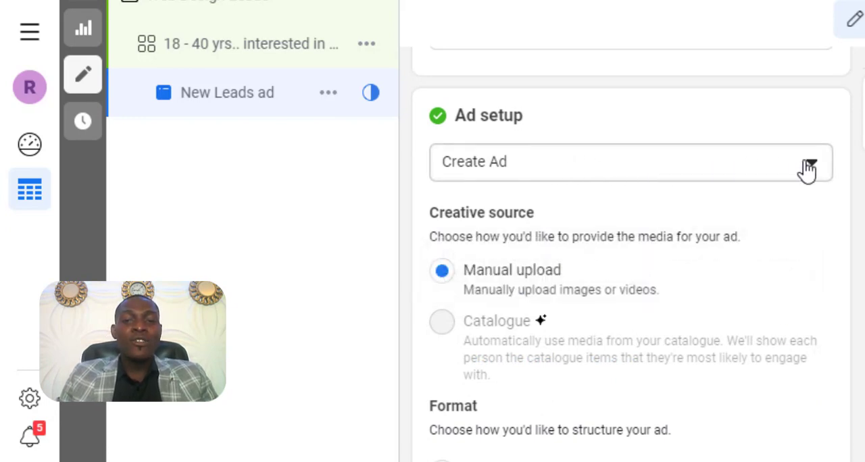
{"action": "left_click", "coordinate": [809, 167]}
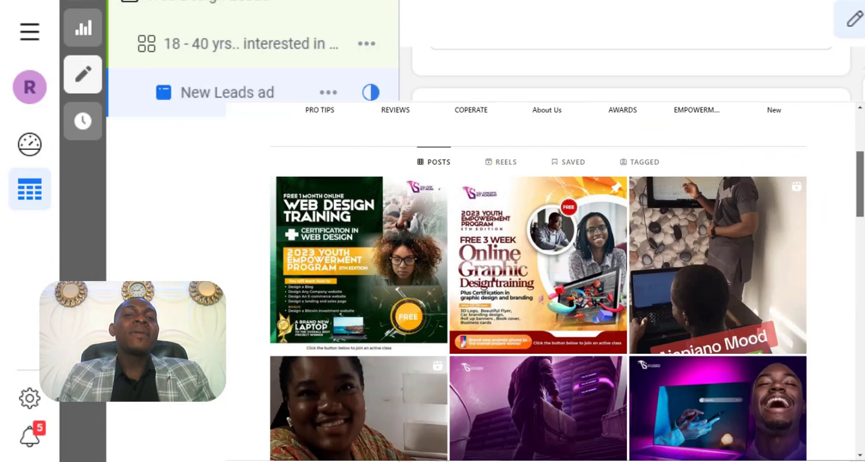
{"action": "scroll", "coordinate": [862, 283], "scroll_direction": "down", "scroll_amount": 10}
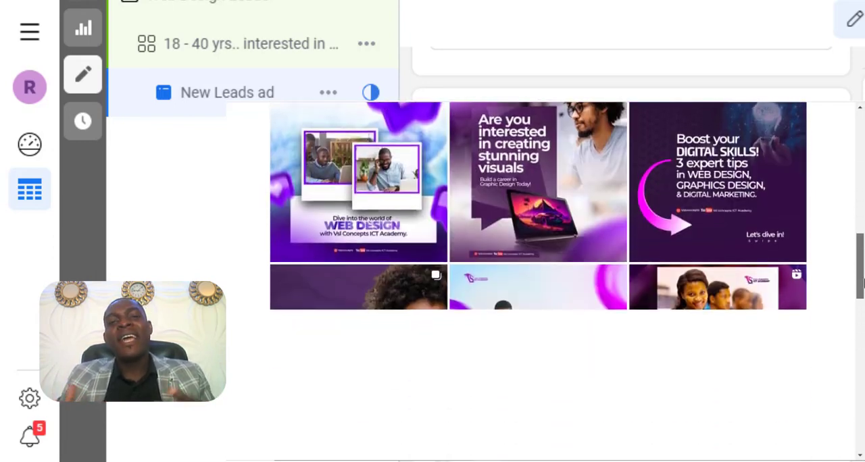
{"action": "left_click_drag", "start_coordinate": [864, 284], "coordinate": [863, 196]}
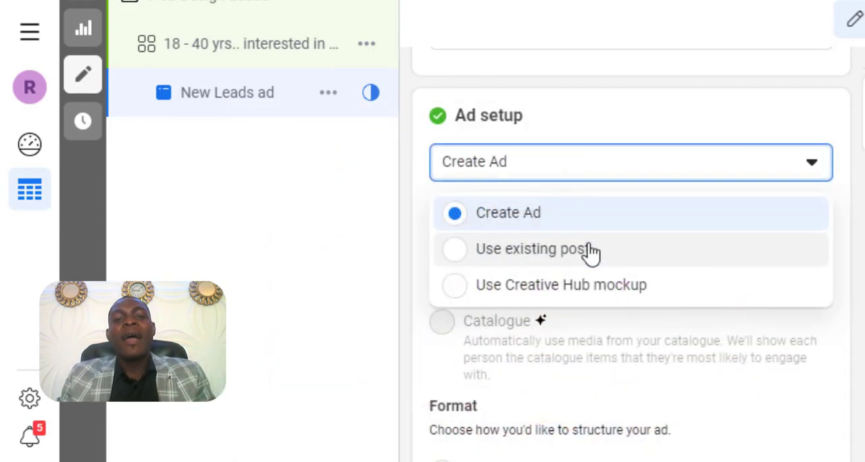
{"action": "left_click", "coordinate": [526, 215]}
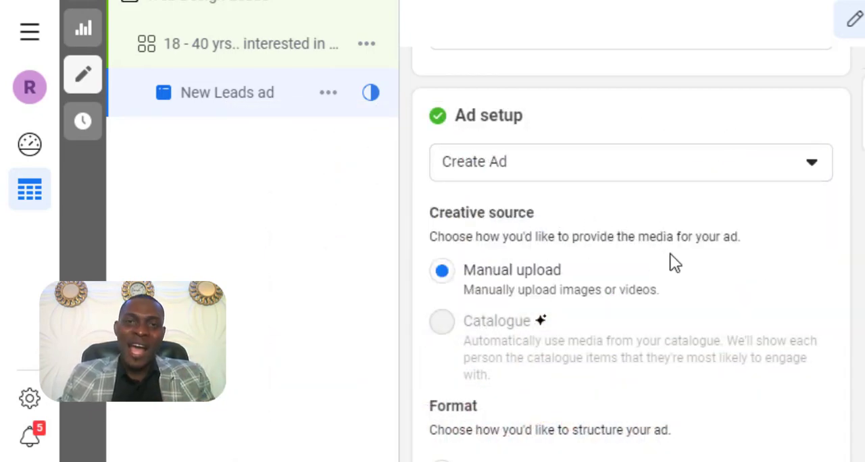
- Upload the "Wed design" image from the Desktop as the ad's media and continue to the crop stage
{"action": "scroll", "coordinate": [670, 260], "scroll_direction": "down", "scroll_amount": 6}
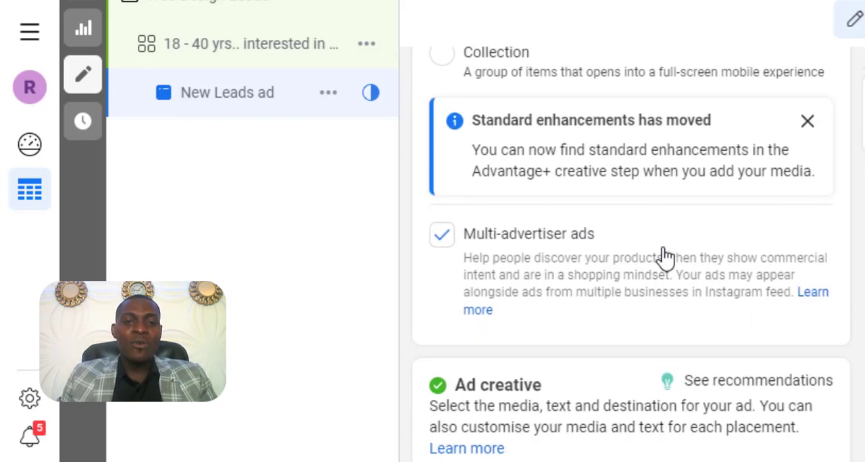
{"action": "scroll", "coordinate": [664, 255], "scroll_direction": "down", "scroll_amount": 4}
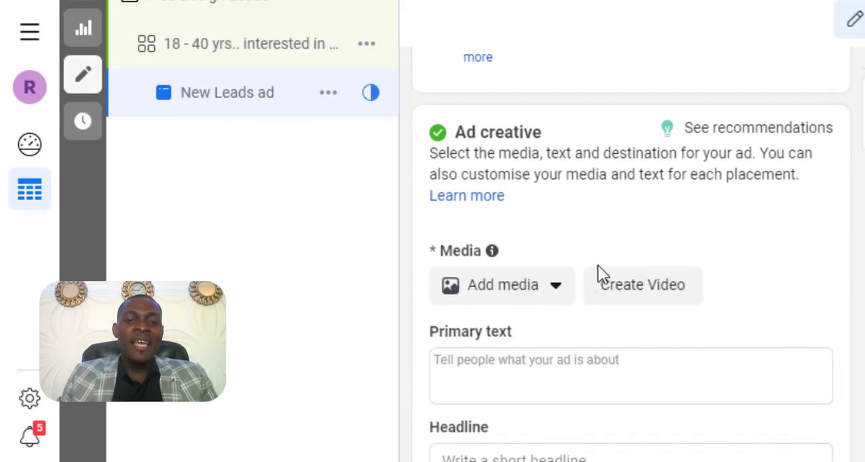
{"action": "left_click", "coordinate": [532, 292]}
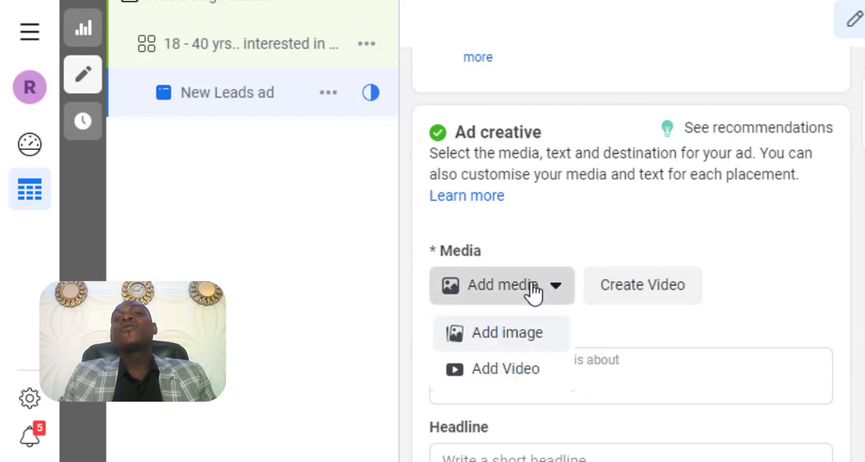
{"action": "left_click", "coordinate": [507, 338]}
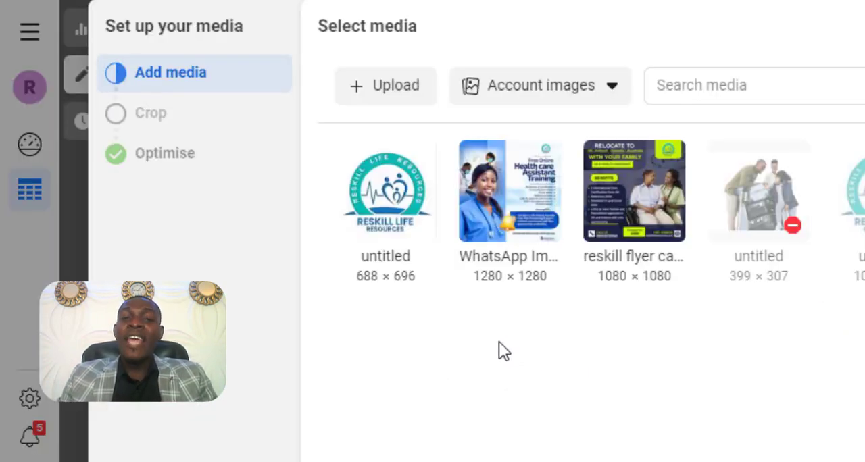
{"action": "left_click", "coordinate": [398, 88]}
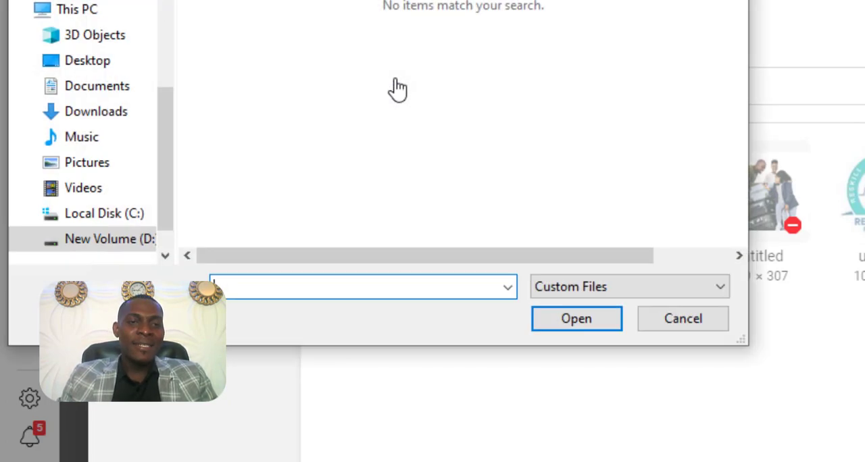
{"action": "left_click", "coordinate": [86, 66]}
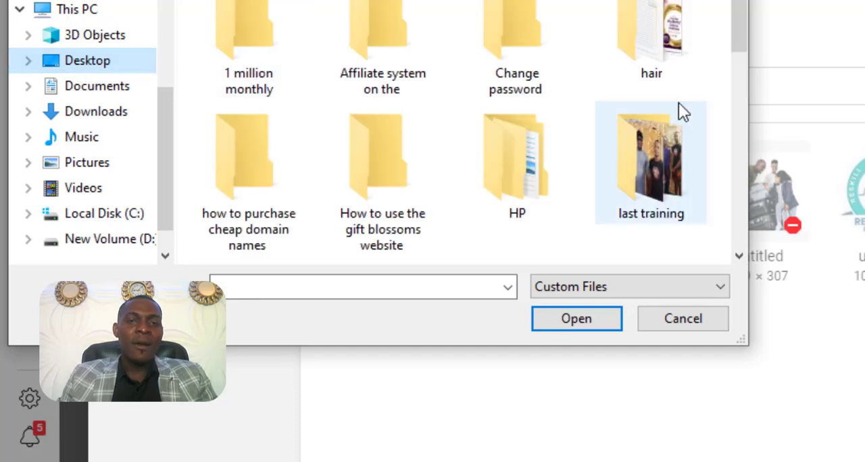
{"action": "left_click_drag", "start_coordinate": [740, 38], "coordinate": [505, 163]}
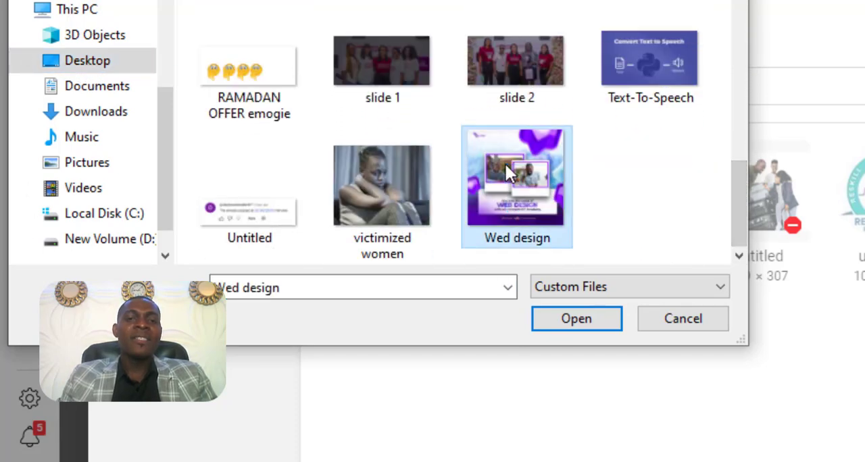
{"action": "double_click", "coordinate": [505, 162]}
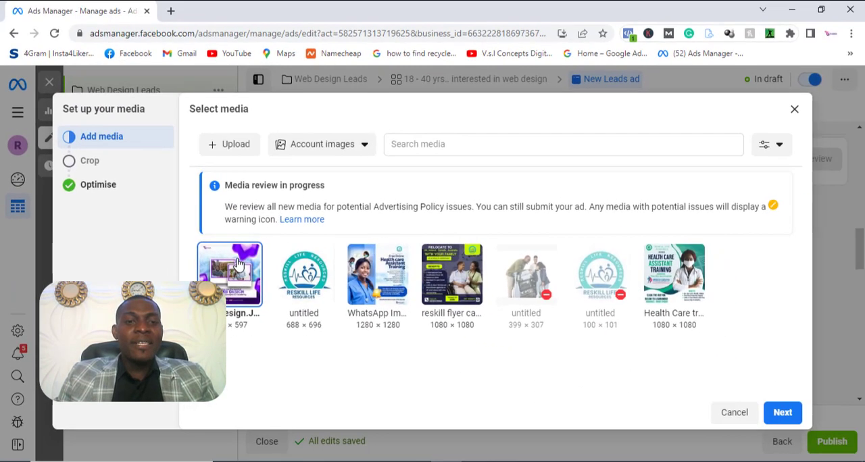
{"action": "left_click", "coordinate": [781, 415]}
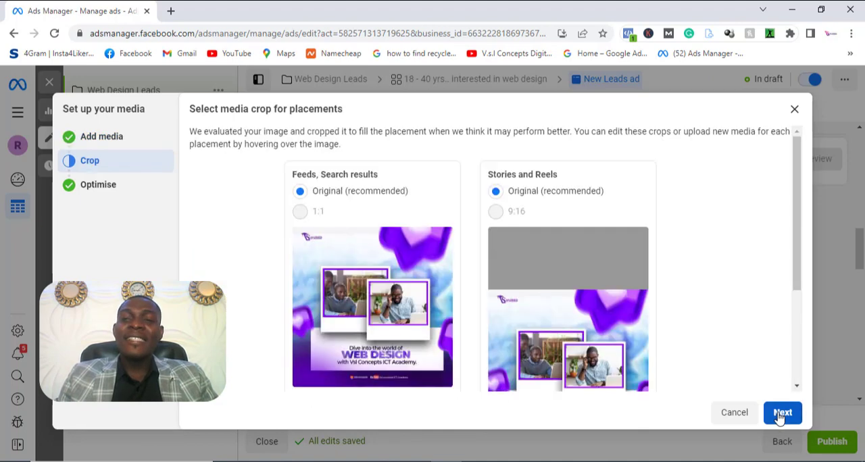
- Examine how the image is cropped for Feeds and Search results compared with Stories and Reels, including the crop and replace options
{"action": "scroll", "coordinate": [699, 347], "scroll_direction": "down", "scroll_amount": 1}
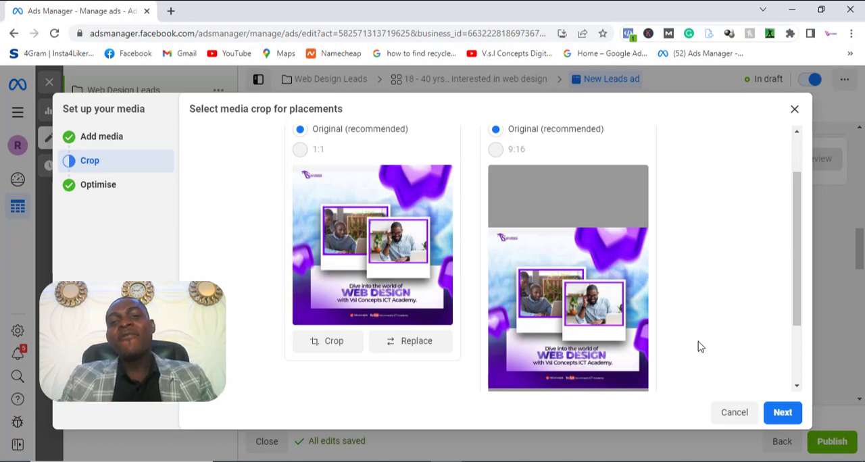
{"action": "scroll", "coordinate": [700, 346], "scroll_direction": "up", "scroll_amount": 2}
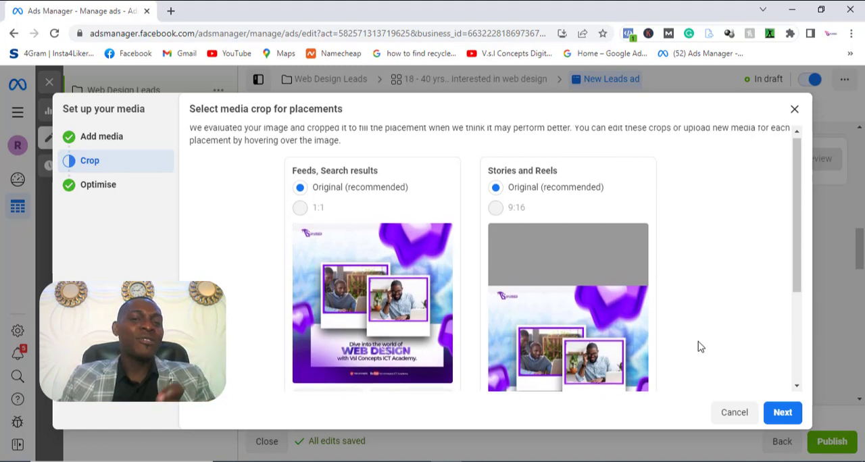
{"action": "scroll", "coordinate": [701, 347], "scroll_direction": "down", "scroll_amount": 2}
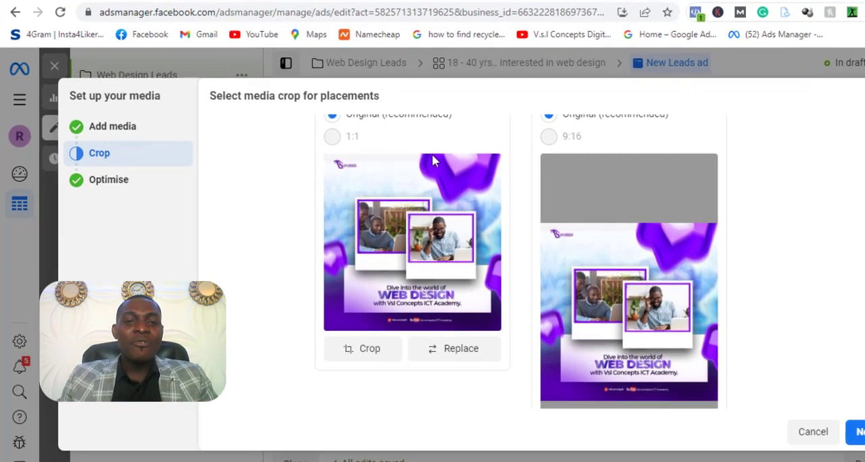
{"action": "scroll", "coordinate": [340, 226], "scroll_direction": "up", "scroll_amount": 1}
{"action": "scroll", "coordinate": [436, 223], "scroll_direction": "down", "scroll_amount": 1}
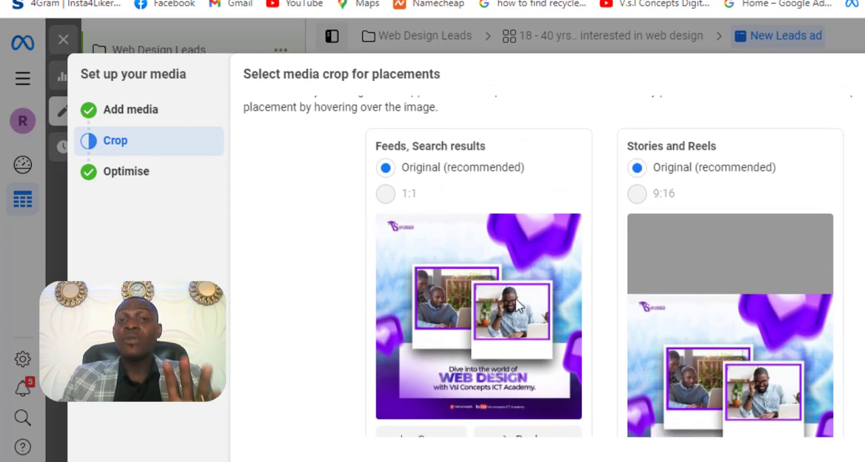
{"action": "scroll", "coordinate": [516, 306], "scroll_direction": "down", "scroll_amount": 2}
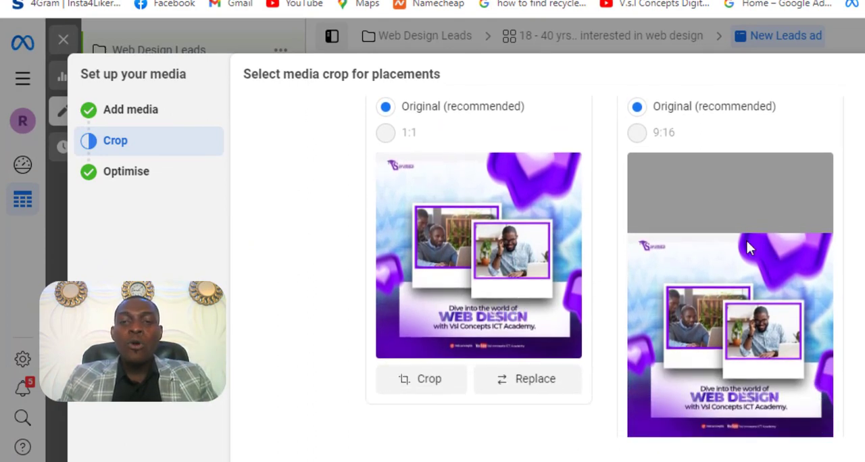
{"action": "scroll", "coordinate": [749, 353], "scroll_direction": "down", "scroll_amount": 2}
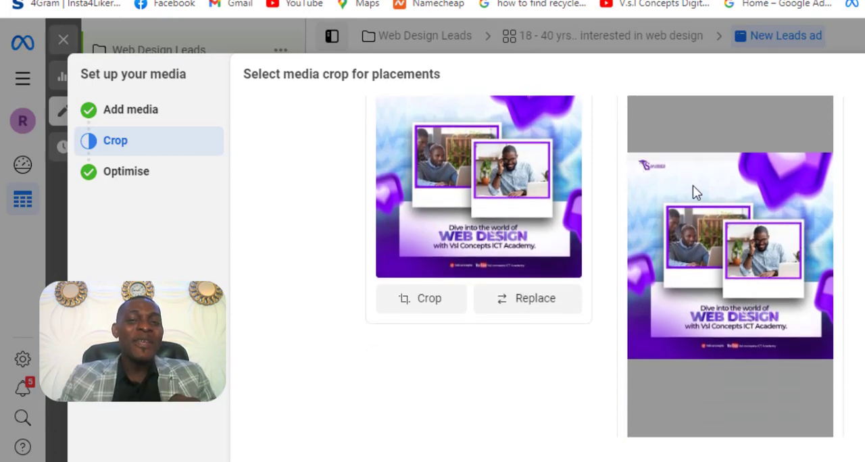
{"action": "scroll", "coordinate": [693, 187], "scroll_direction": "down", "scroll_amount": 1}
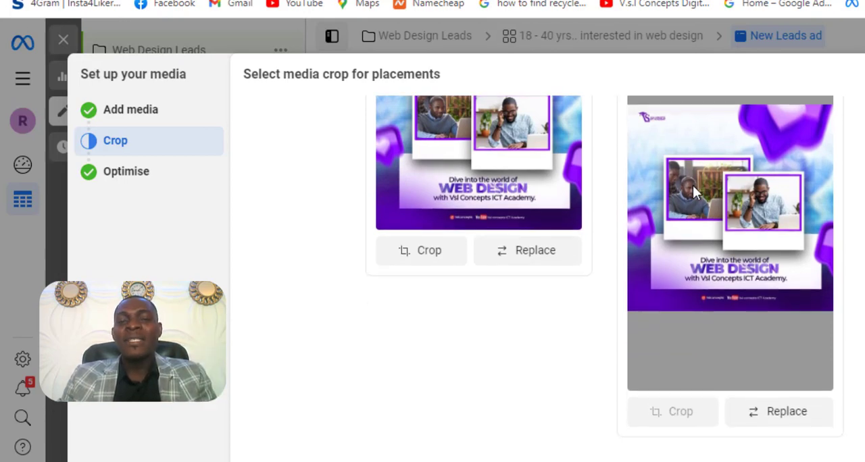
{"action": "scroll", "coordinate": [693, 193], "scroll_direction": "up", "scroll_amount": 1}
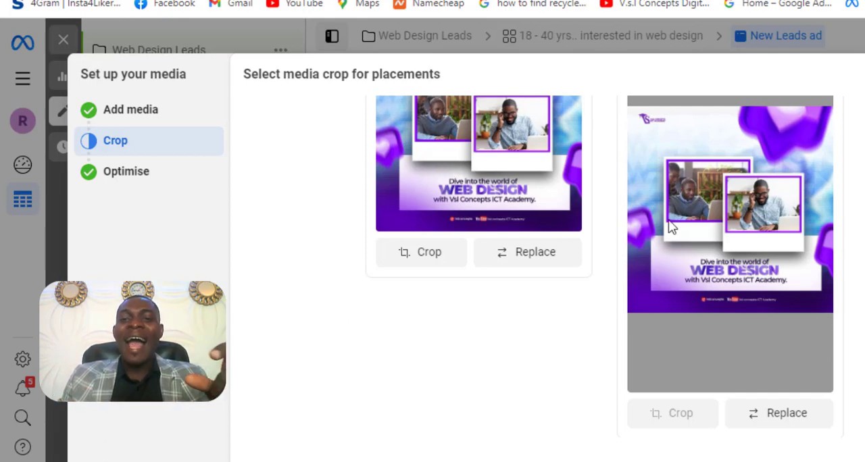
{"action": "scroll", "coordinate": [765, 279], "scroll_direction": "up", "scroll_amount": 2}
{"action": "scroll", "coordinate": [765, 280], "scroll_direction": "up", "scroll_amount": 2}
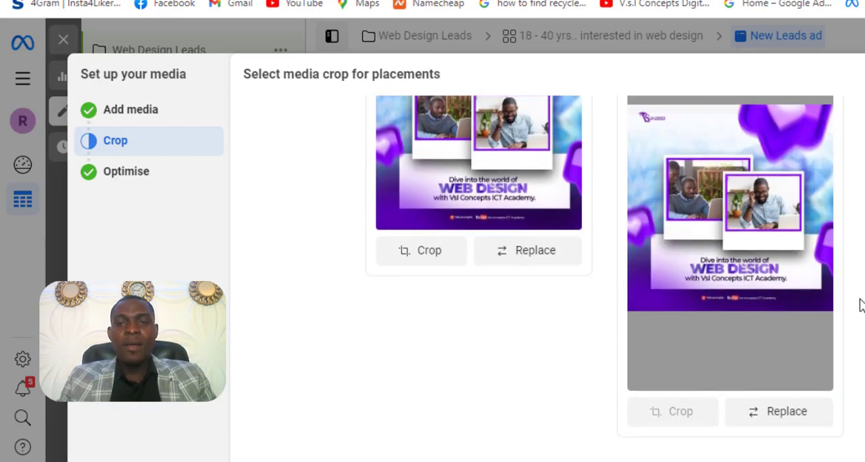
{"action": "scroll", "coordinate": [860, 304], "scroll_direction": "down", "scroll_amount": 3}
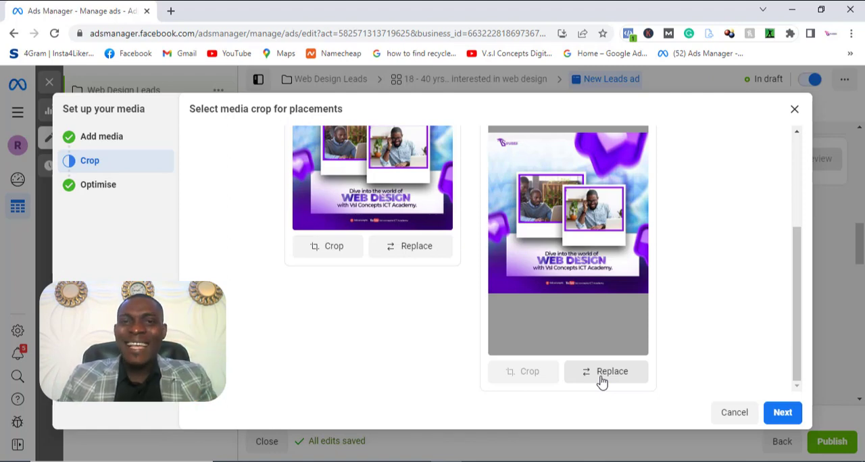
{"action": "scroll", "coordinate": [688, 311], "scroll_direction": "up", "scroll_amount": 1}
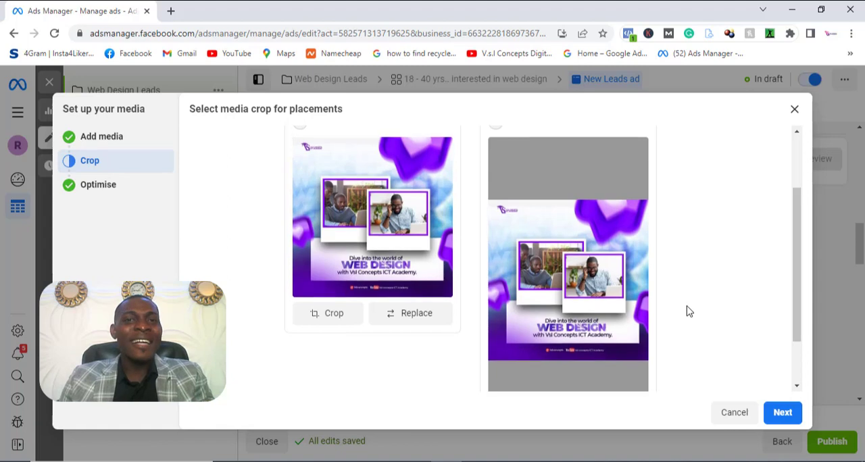
- Accept the original crops and the Advantage+ creative settings with standard enhancements on, and finish the media setup
{"action": "left_click", "coordinate": [782, 413]}
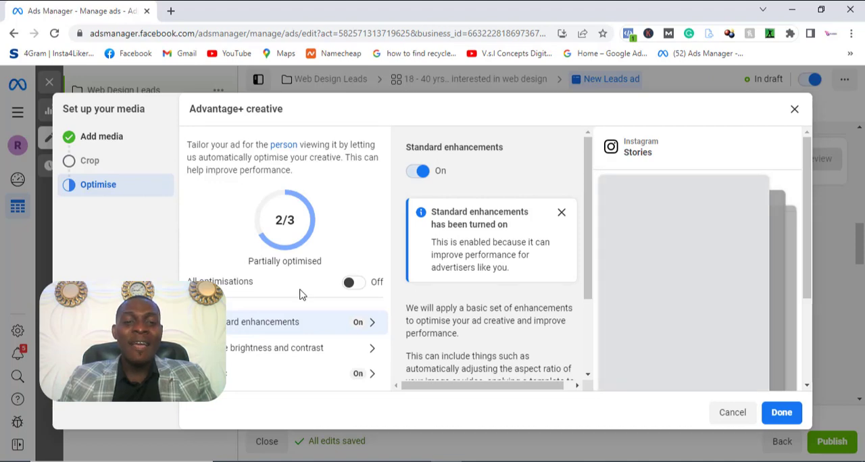
{"action": "scroll", "coordinate": [417, 314], "scroll_direction": "down", "scroll_amount": 2}
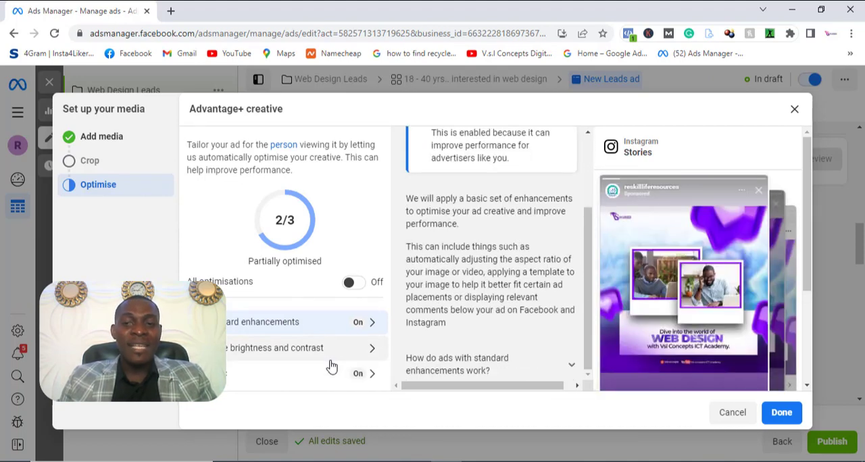
{"action": "left_click", "coordinate": [782, 415]}
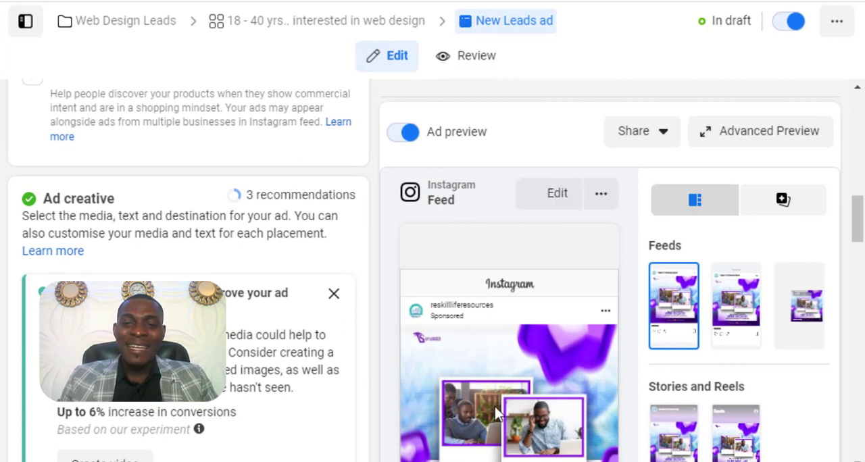
- Preview the ad in the Instagram Stories placement and look through the remaining ad creative and destination settings
{"action": "scroll", "coordinate": [325, 376], "scroll_direction": "down", "scroll_amount": 3}
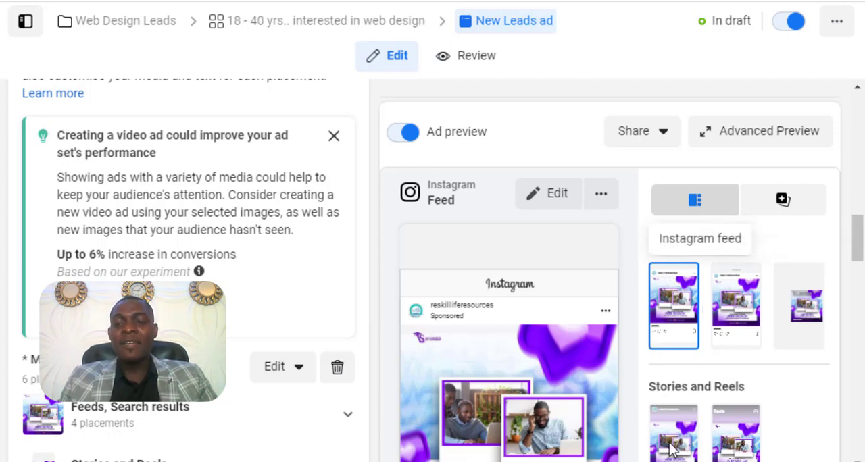
{"action": "left_click", "coordinate": [662, 423]}
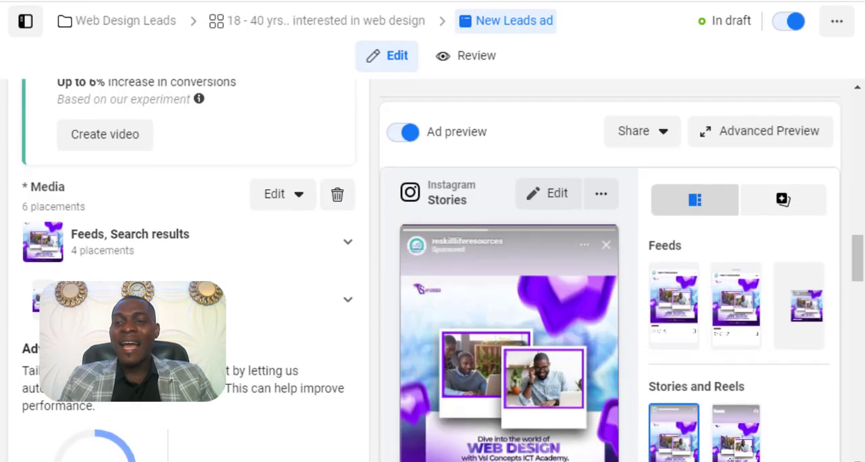
{"action": "left_click_drag", "start_coordinate": [859, 268], "coordinate": [862, 400]}
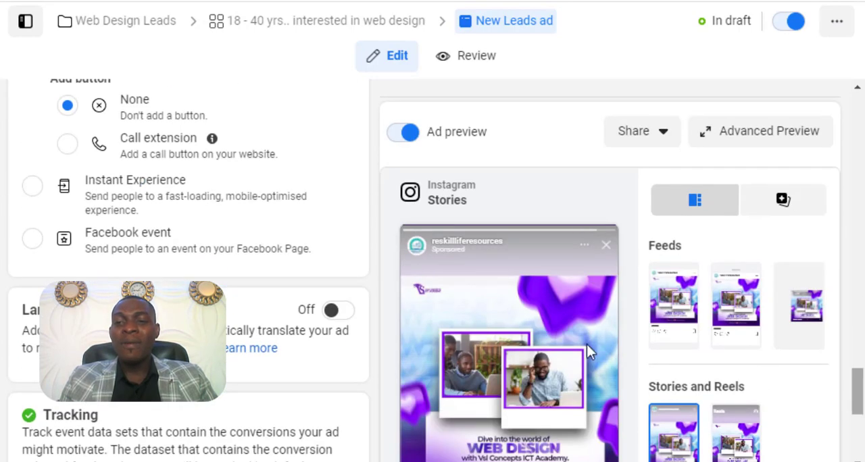
- Switch to Notepad and copy the paragraph beginning "Dive into the world of web design with Vsl Concepts ICT Academy" for the ad's primary text
{"action": "scroll", "coordinate": [232, 379], "scroll_direction": "down", "scroll_amount": 4}
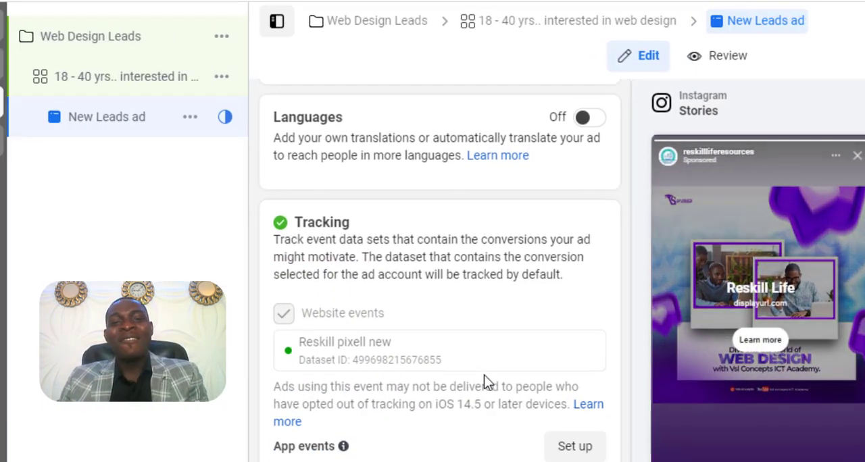
{"action": "scroll", "coordinate": [484, 375], "scroll_direction": "up", "scroll_amount": 6}
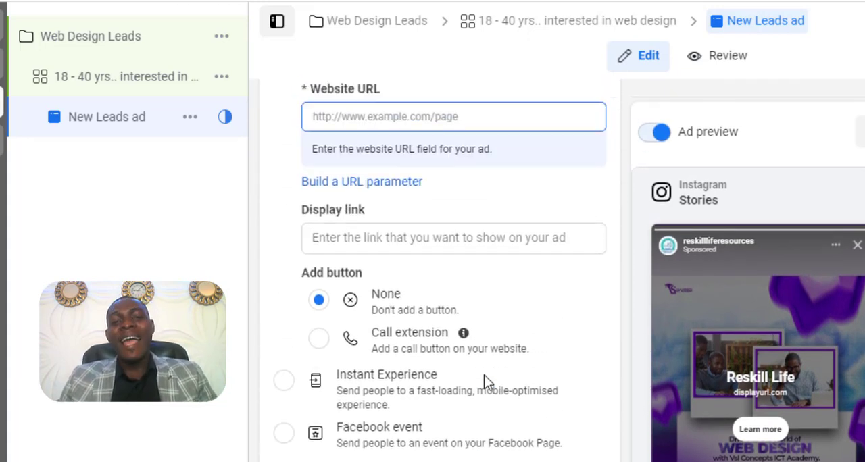
{"action": "scroll", "coordinate": [484, 375], "scroll_direction": "up", "scroll_amount": 6}
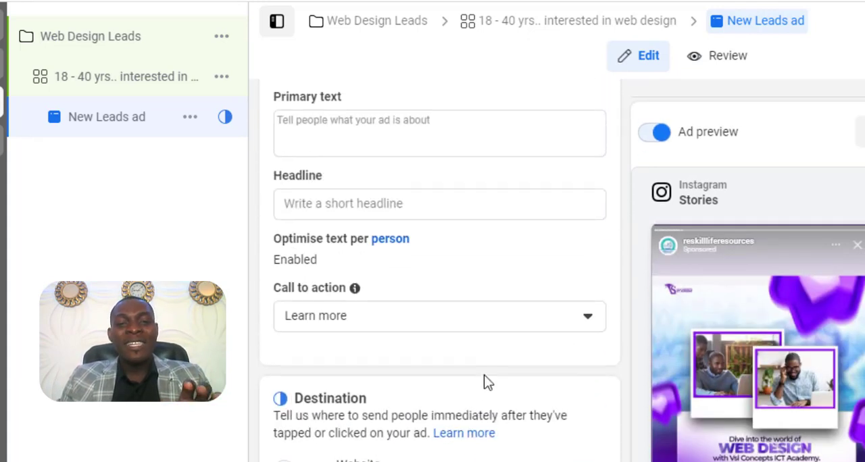
{"action": "scroll", "coordinate": [484, 383], "scroll_direction": "up", "scroll_amount": 3}
{"action": "scroll", "coordinate": [457, 347], "scroll_direction": "down", "scroll_amount": 1}
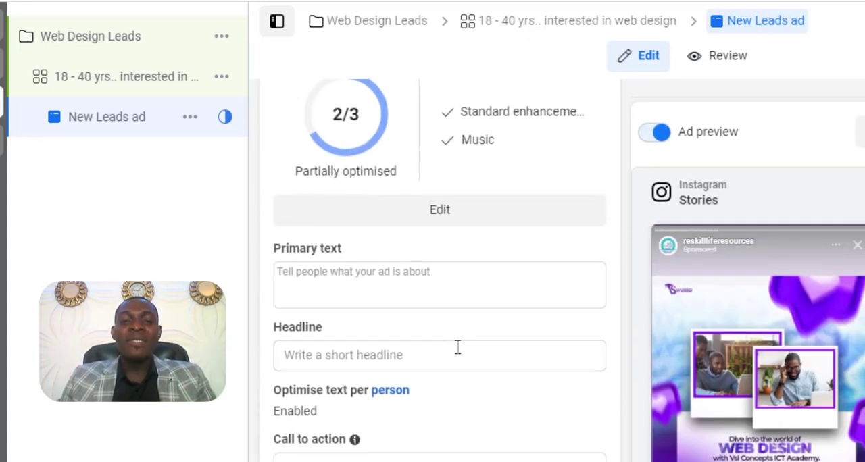
{"action": "left_click", "coordinate": [410, 290]}
{"action": "left_click", "coordinate": [445, 261]}
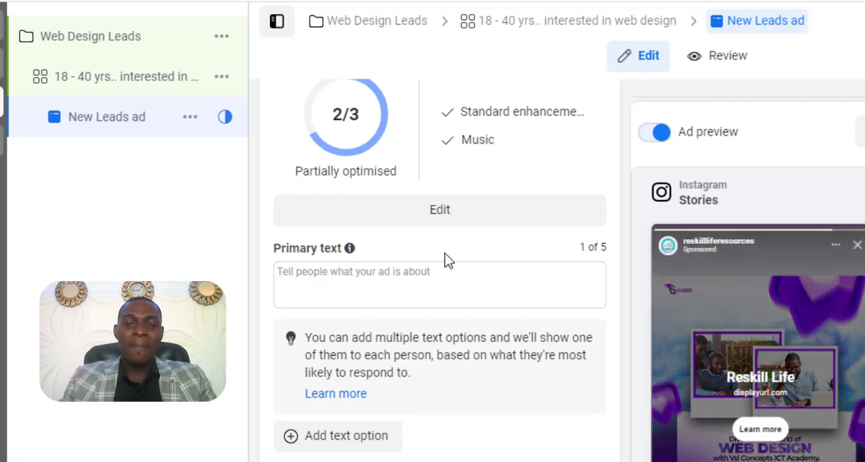
{"action": "left_click", "coordinate": [588, 461]}
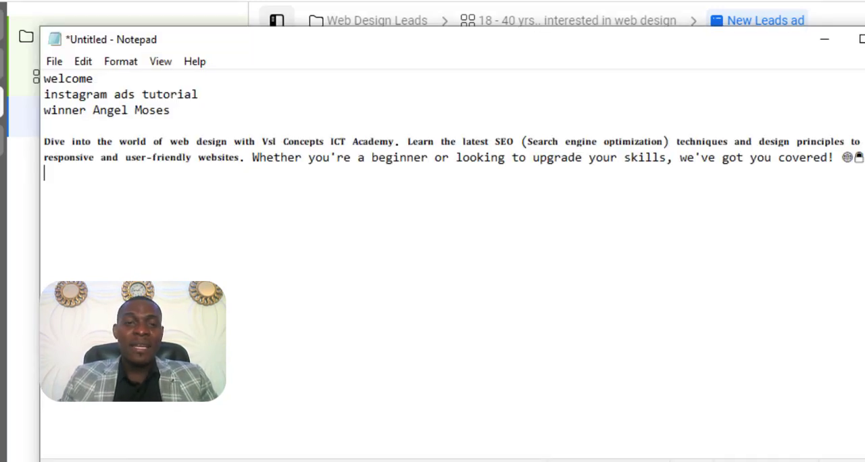
{"action": "left_click_drag", "start_coordinate": [44, 140], "coordinate": [824, 185]}
{"action": "key", "text": "ctrl+c"}
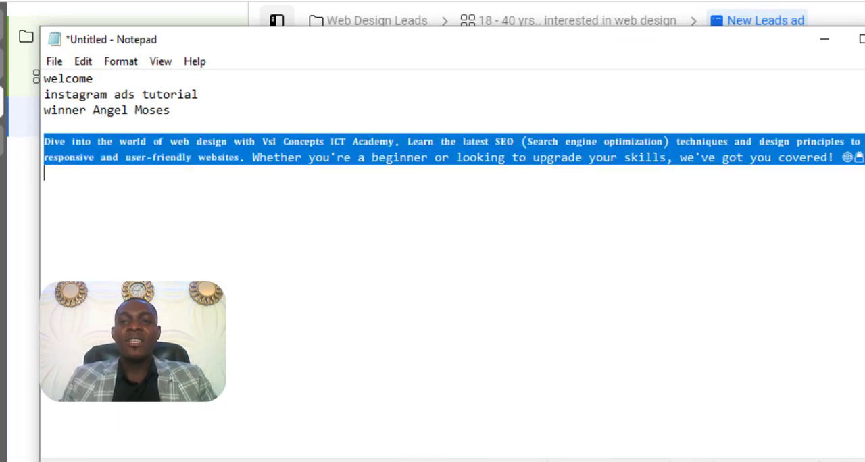
{"action": "left_click", "coordinate": [834, 49]}
- Paste the copied web design paragraph as the ad's primary text
{"action": "left_click", "coordinate": [413, 296]}
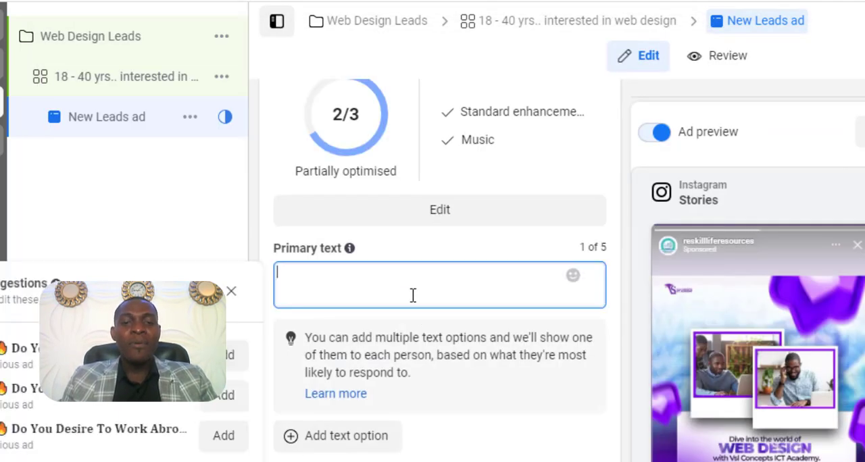
{"action": "key", "text": "ctrl+v"}
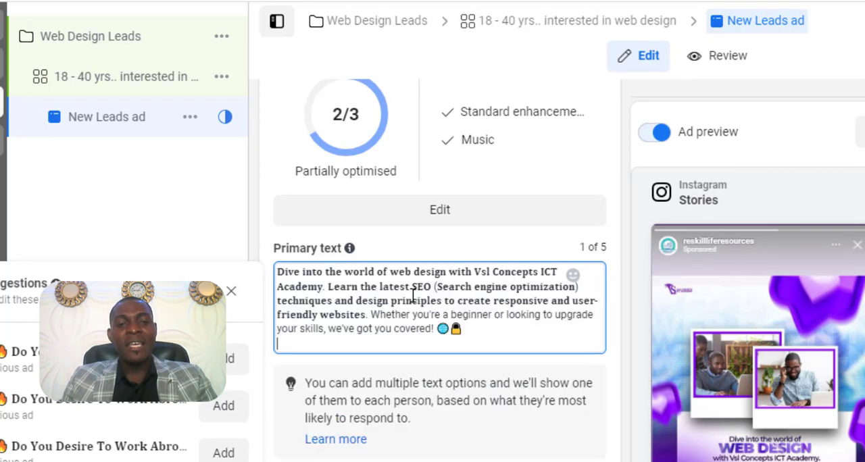
{"action": "left_click", "coordinate": [265, 237]}
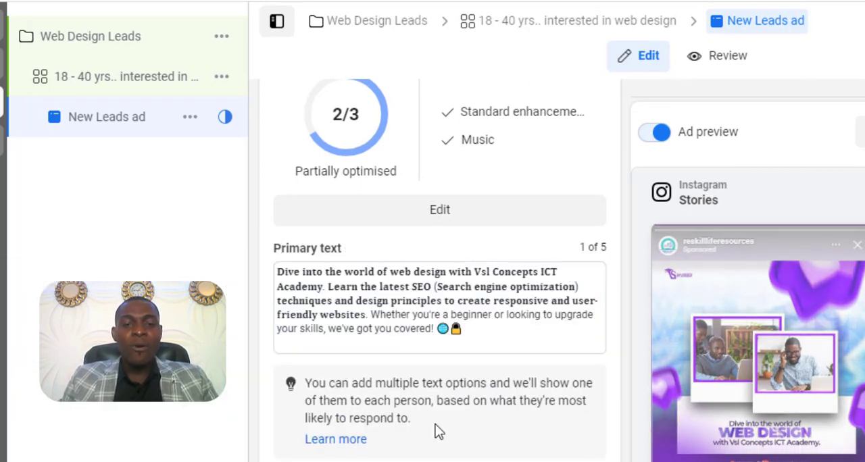
- Enter "Wait!!! Perfect Webdesign Training" as the ad's headline
{"action": "scroll", "coordinate": [502, 406], "scroll_direction": "down", "scroll_amount": 5}
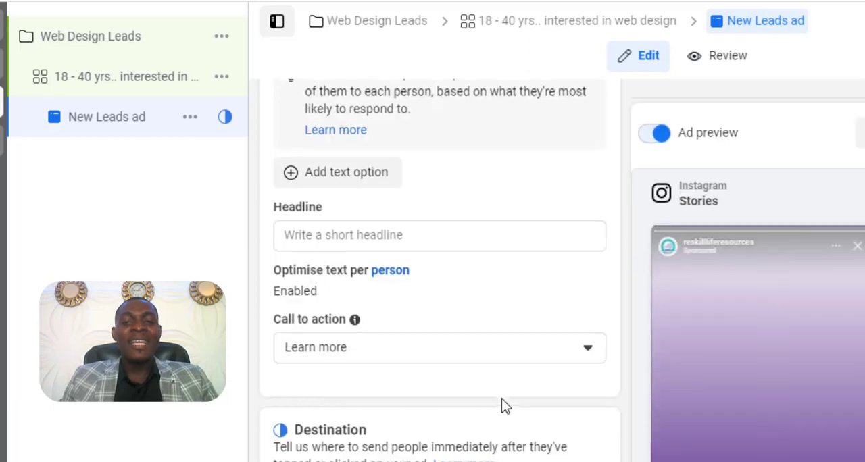
{"action": "left_click", "coordinate": [392, 229]}
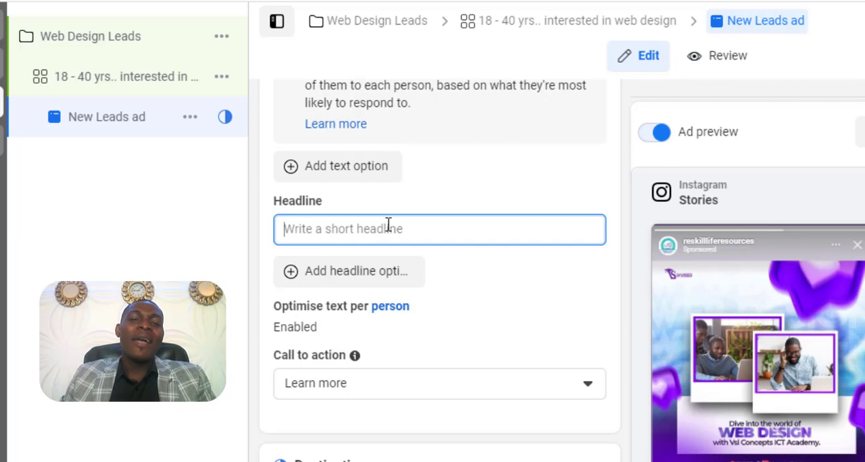
{"action": "type", "text": "Wait!!! Perfect"}
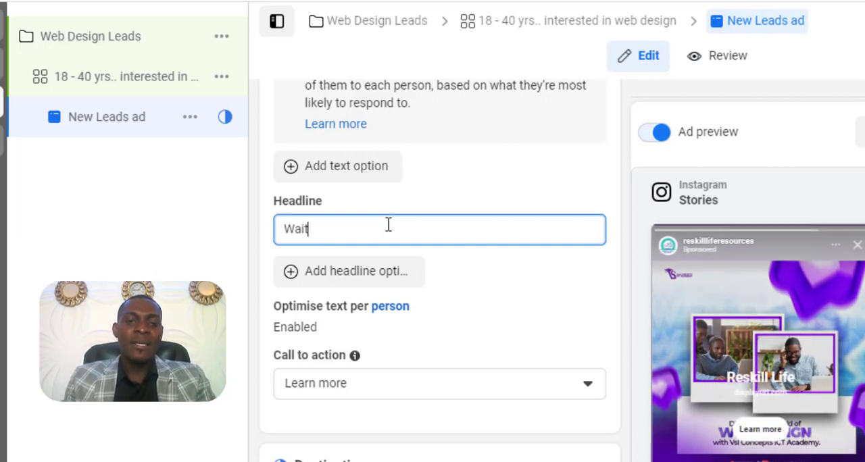
{"action": "scroll", "coordinate": [447, 127], "scroll_direction": "down", "scroll_amount": 2}
{"action": "type", "text": "Web"}
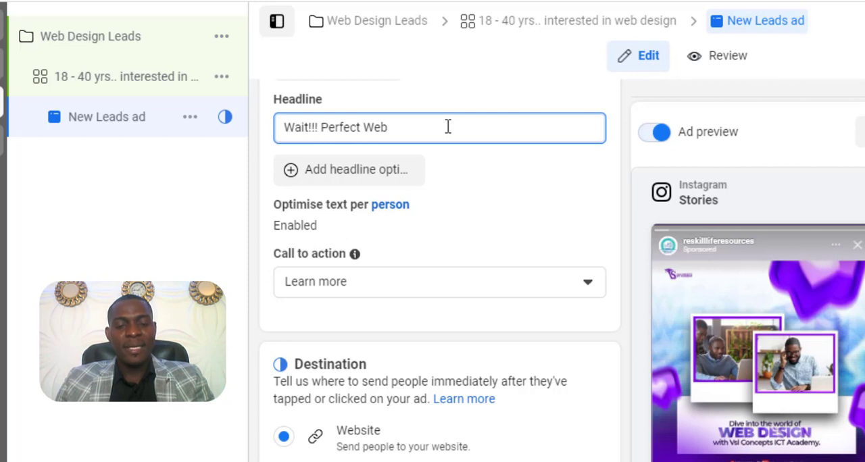
{"action": "type", "text": "design Tr"}
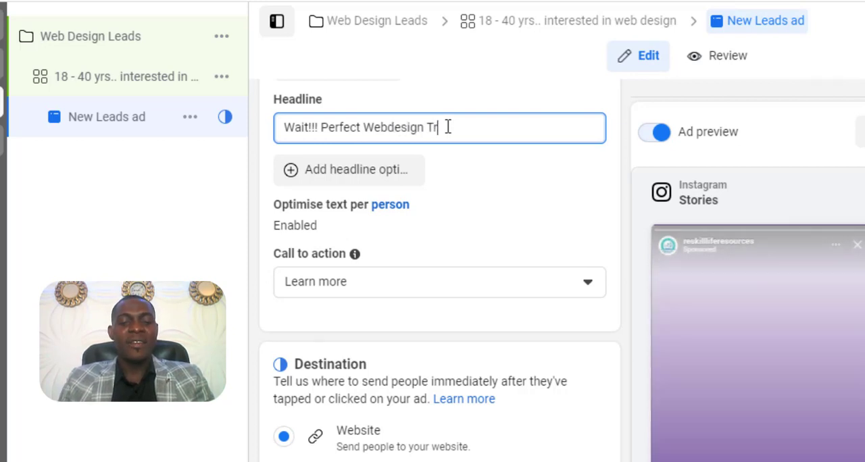
{"action": "type", "text": "aining"}
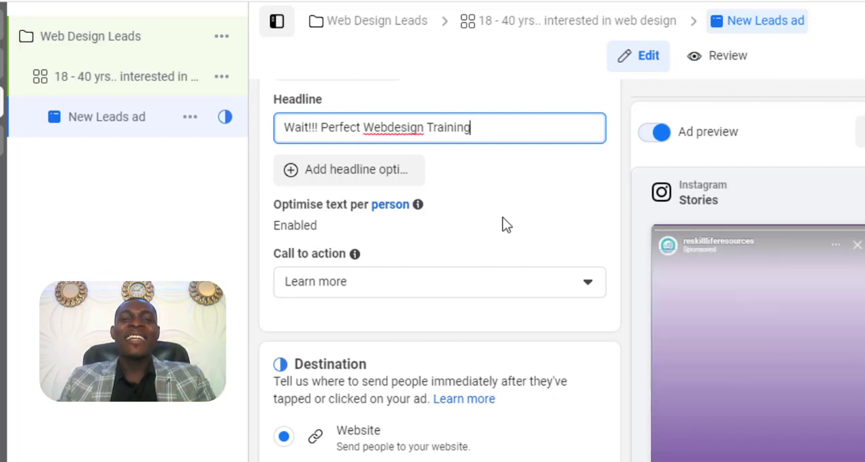
- Look through the call-to-action choices and select Learn more for the ad
{"action": "scroll", "coordinate": [507, 225], "scroll_direction": "down", "scroll_amount": 2}
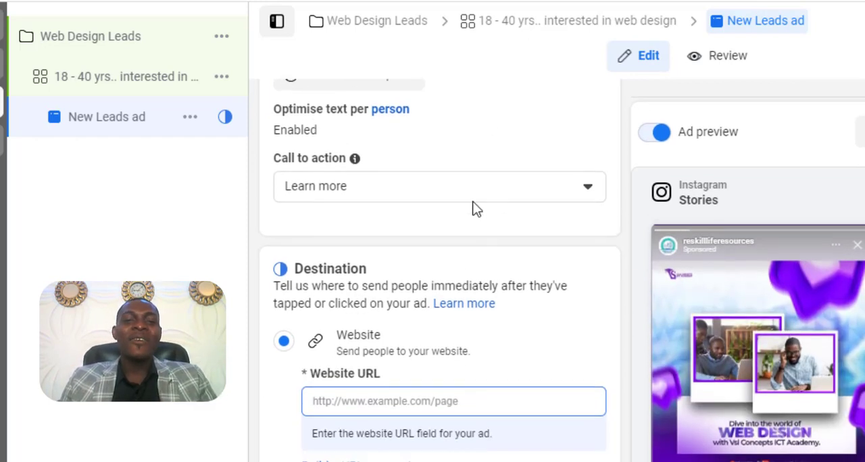
{"action": "left_click", "coordinate": [475, 196]}
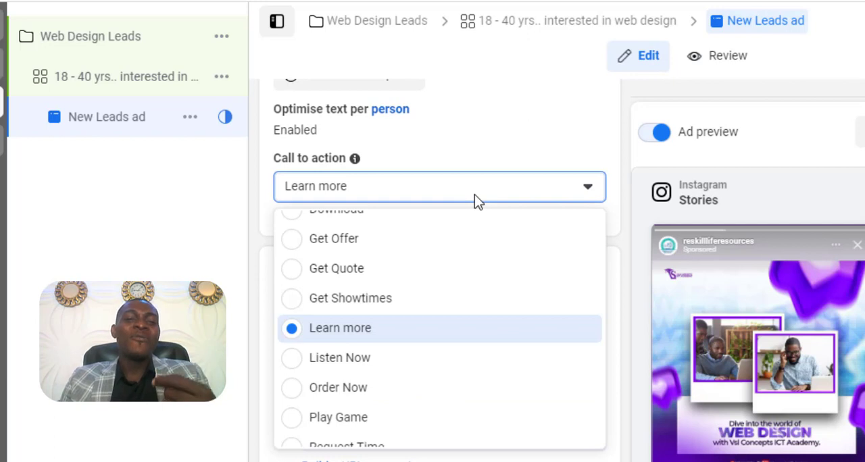
{"action": "scroll", "coordinate": [457, 279], "scroll_direction": "up", "scroll_amount": 1}
{"action": "scroll", "coordinate": [458, 279], "scroll_direction": "up", "scroll_amount": 2}
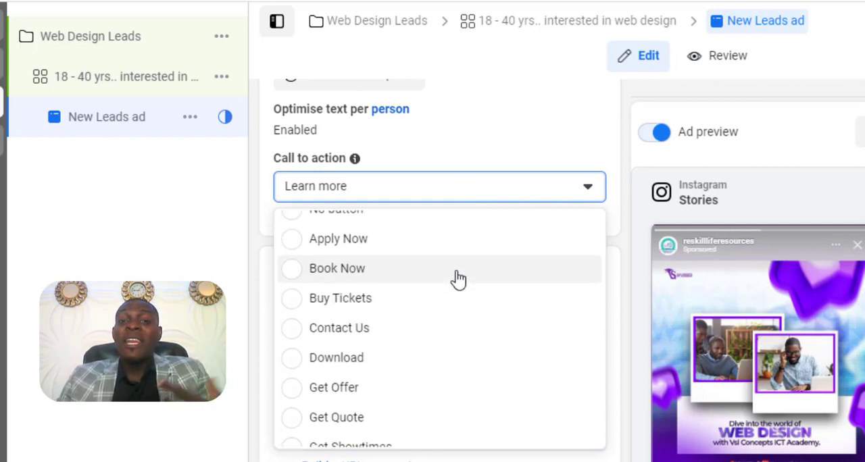
{"action": "scroll", "coordinate": [458, 283], "scroll_direction": "down", "scroll_amount": 3}
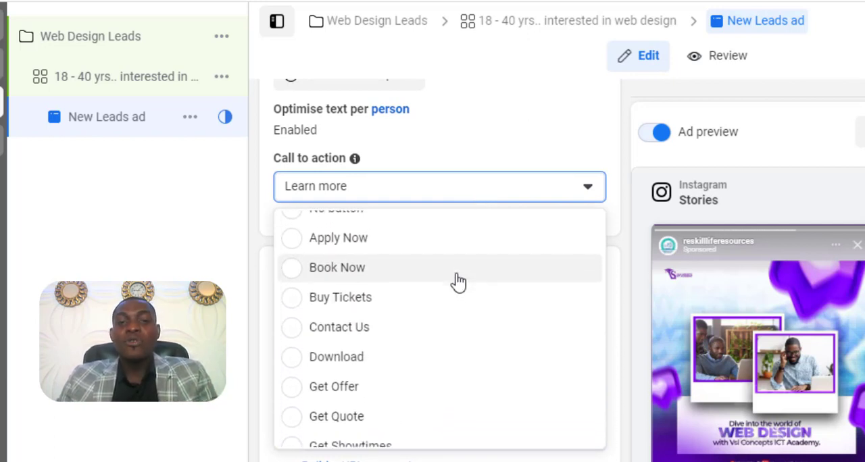
{"action": "scroll", "coordinate": [458, 283], "scroll_direction": "down", "scroll_amount": 1}
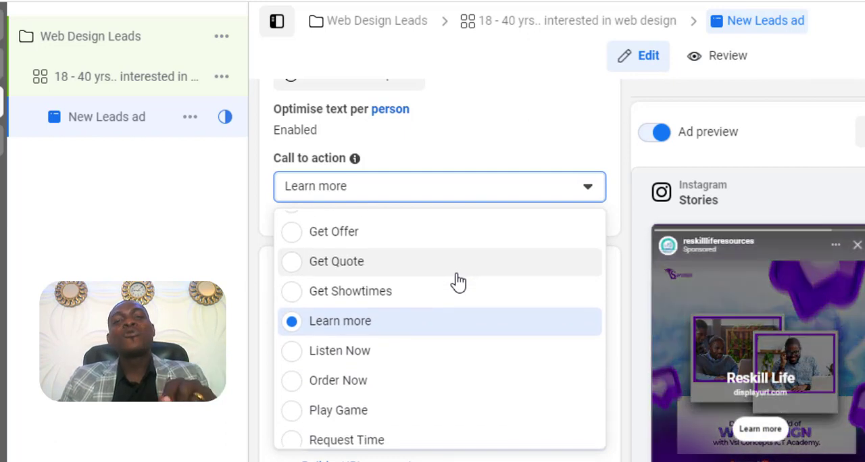
{"action": "scroll", "coordinate": [458, 283], "scroll_direction": "down", "scroll_amount": 1}
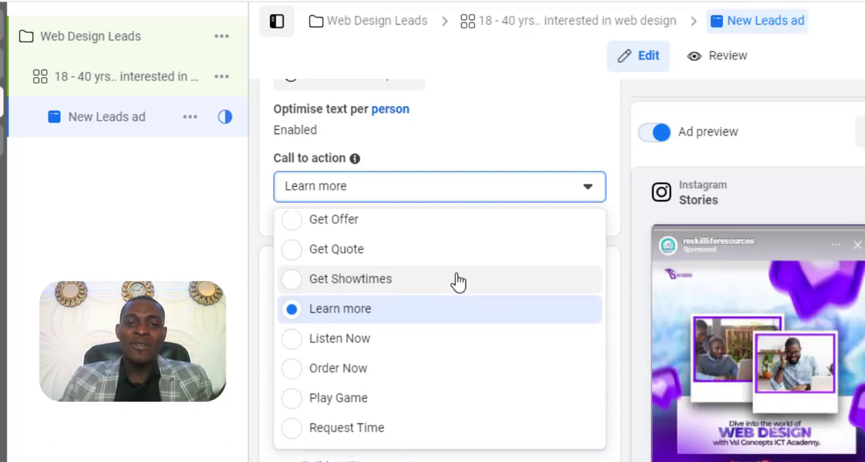
{"action": "scroll", "coordinate": [457, 283], "scroll_direction": "down", "scroll_amount": 1}
{"action": "left_click", "coordinate": [424, 287]}
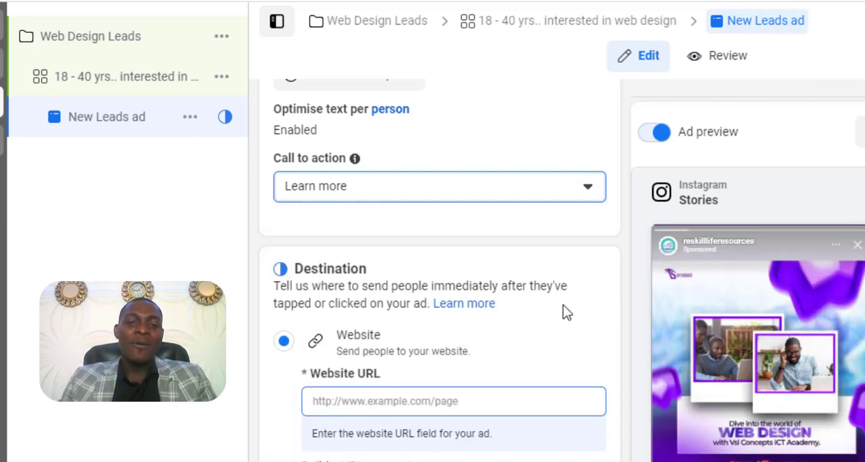
{"action": "scroll", "coordinate": [564, 311], "scroll_direction": "down", "scroll_amount": 2}
{"action": "left_click", "coordinate": [505, 292]}
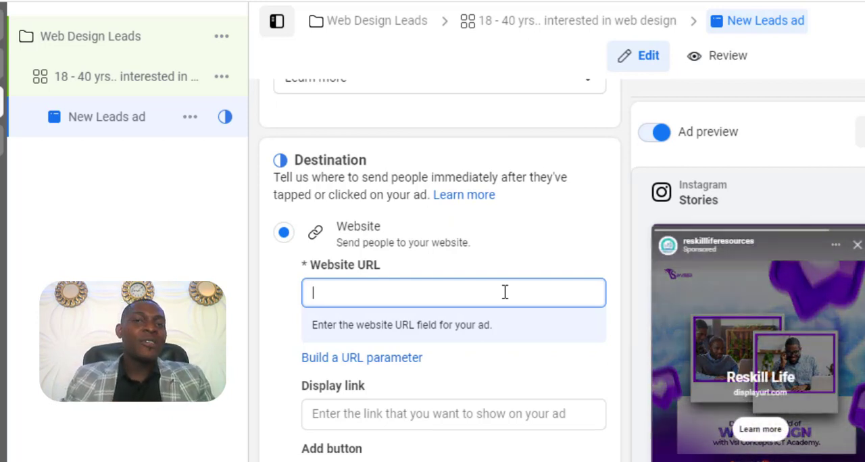
{"action": "type", "text": "www"}
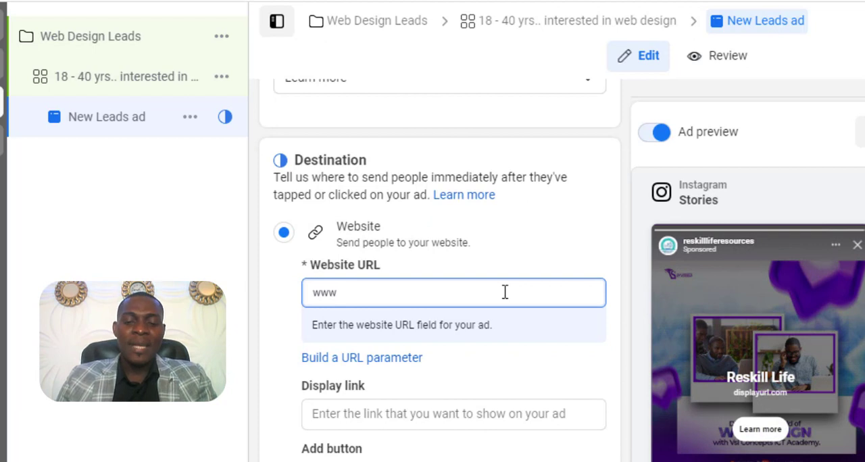
{"action": "type", "text": ".vslconc"}
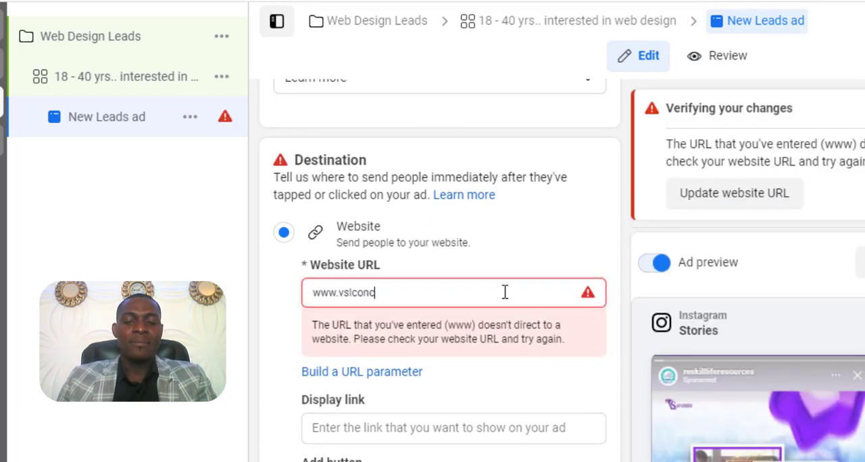
{"action": "type", "text": "epts.com"}
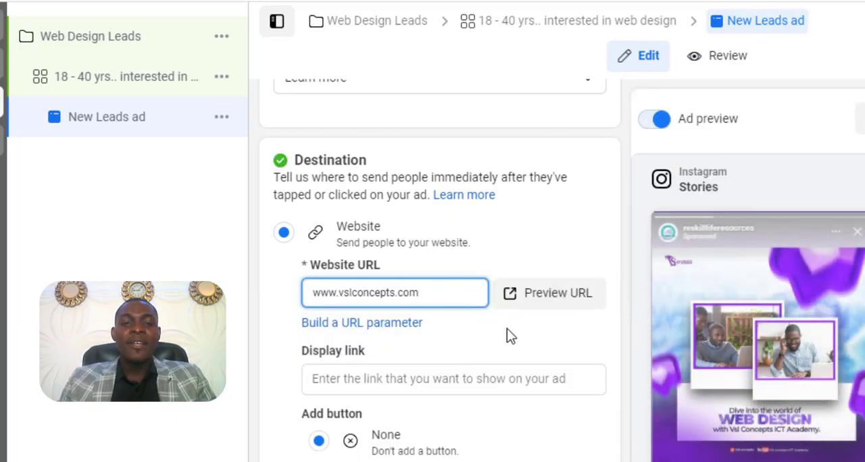
- Examine the display link, add-button, language and tracking settings, and go back over the destination, call to action and headline
{"action": "scroll", "coordinate": [509, 334], "scroll_direction": "down", "scroll_amount": 2}
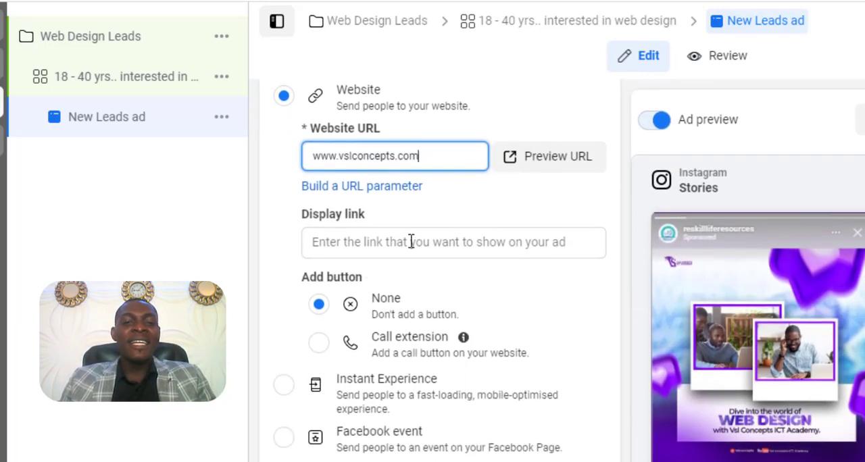
{"action": "left_click", "coordinate": [394, 239]}
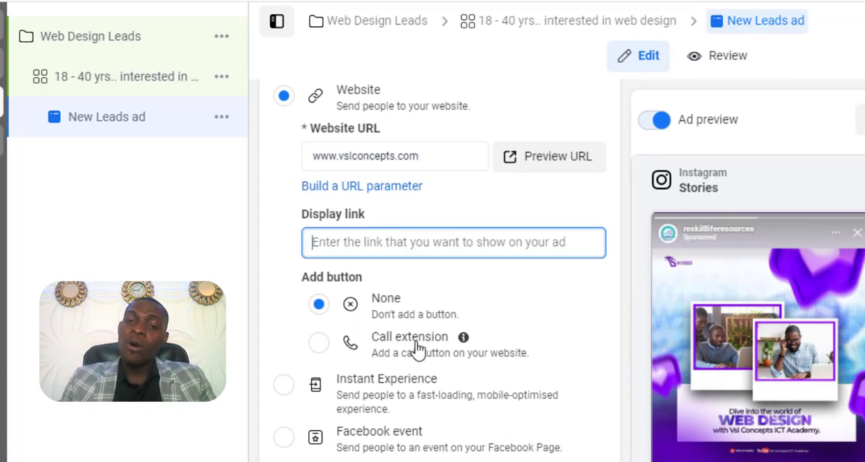
{"action": "scroll", "coordinate": [417, 349], "scroll_direction": "down", "scroll_amount": 5}
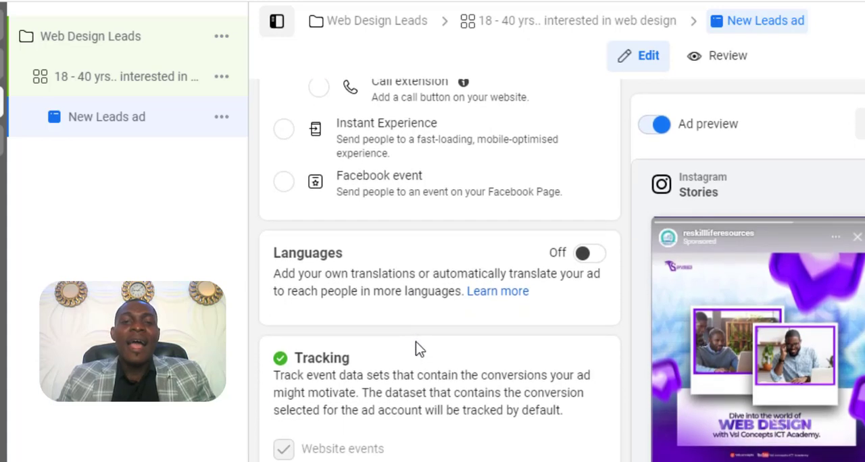
{"action": "scroll", "coordinate": [416, 347], "scroll_direction": "down", "scroll_amount": 3}
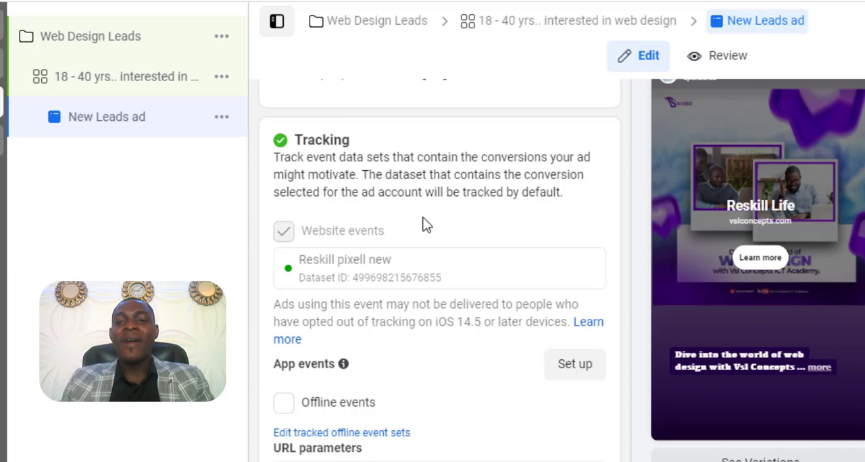
{"action": "scroll", "coordinate": [426, 225], "scroll_direction": "down", "scroll_amount": 2}
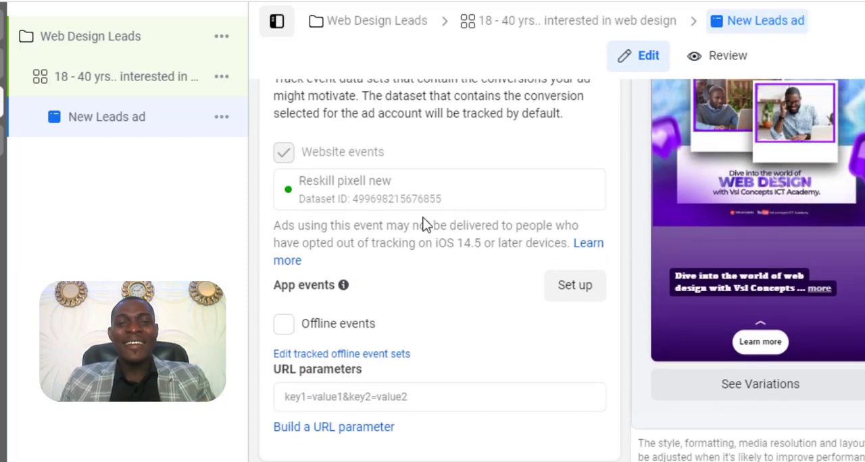
{"action": "scroll", "coordinate": [426, 225], "scroll_direction": "up", "scroll_amount": 6}
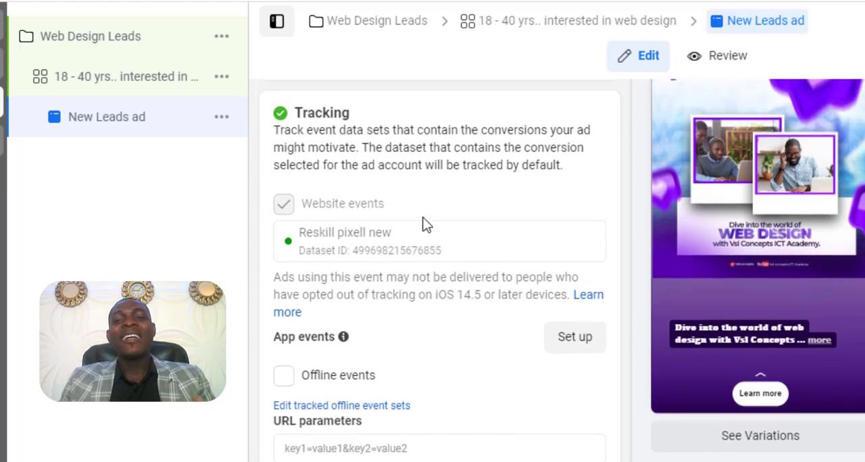
{"action": "scroll", "coordinate": [426, 225], "scroll_direction": "up", "scroll_amount": 10}
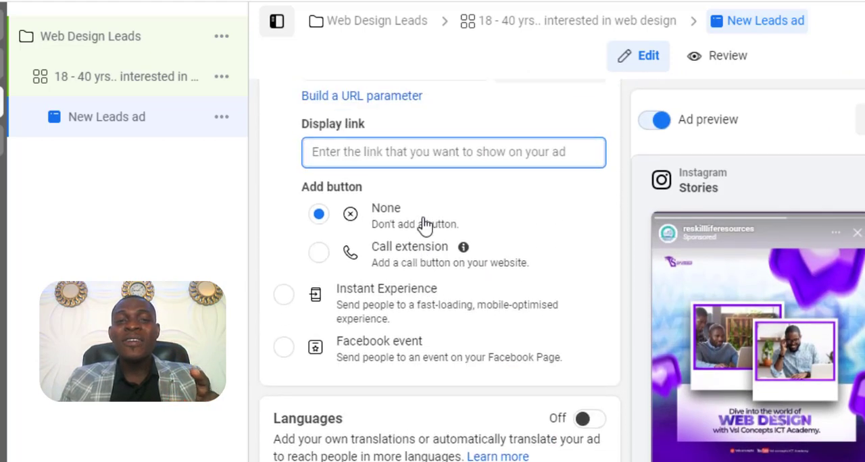
{"action": "scroll", "coordinate": [425, 225], "scroll_direction": "up", "scroll_amount": 12}
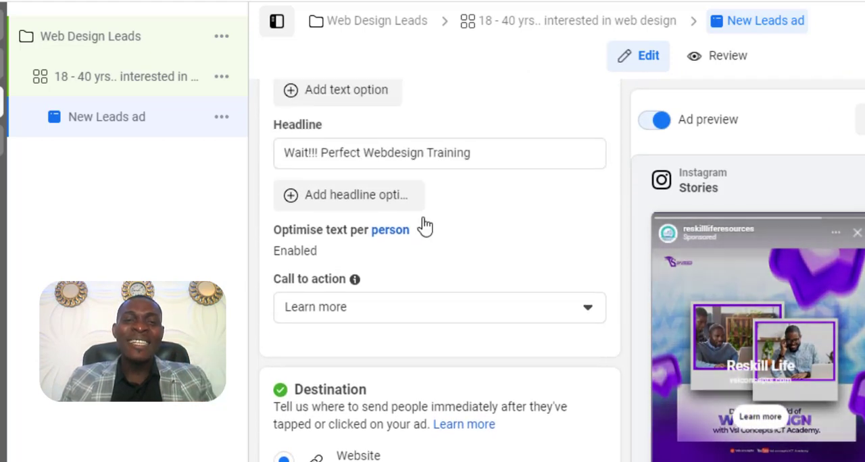
- Rename the New Leads ad as "image ads" and publish the campaign
{"action": "scroll", "coordinate": [426, 225], "scroll_direction": "up", "scroll_amount": 1}
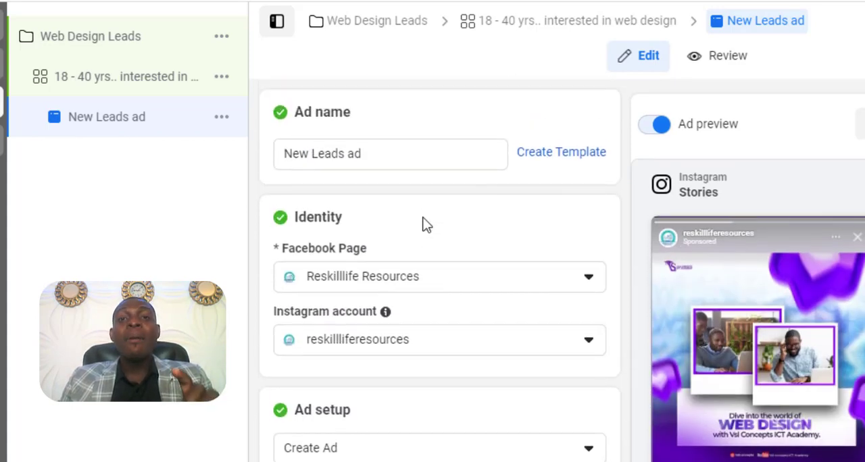
{"action": "left_click_drag", "start_coordinate": [372, 154], "coordinate": [274, 165]}
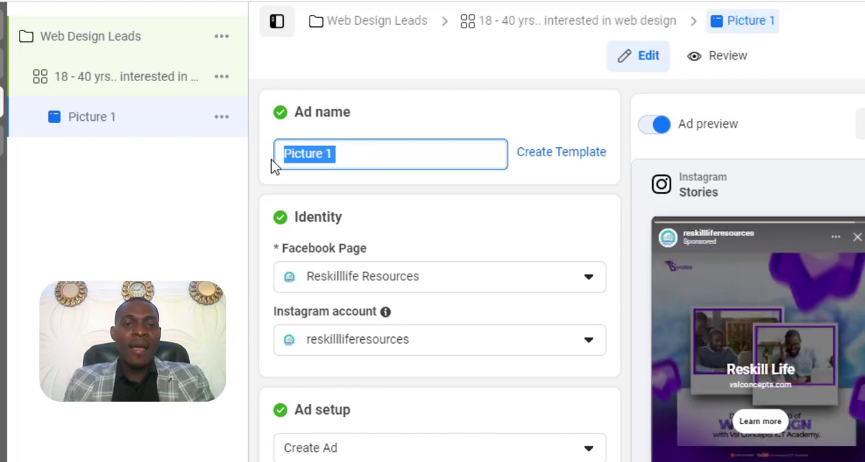
{"action": "key", "text": "BackSpace"}
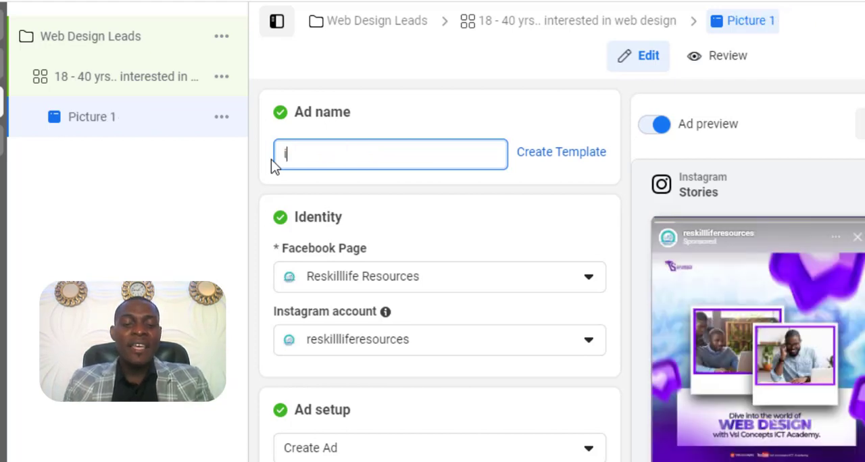
{"action": "type", "text": "image ads"}
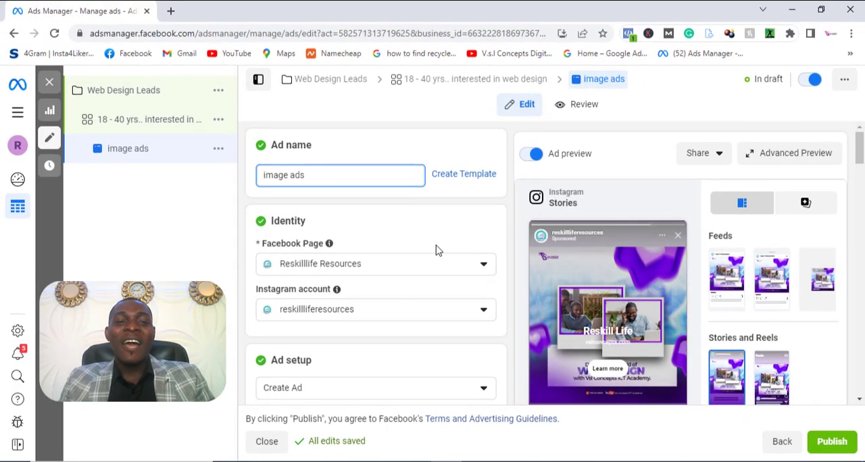
{"action": "scroll", "coordinate": [436, 249], "scroll_direction": "down", "scroll_amount": 5}
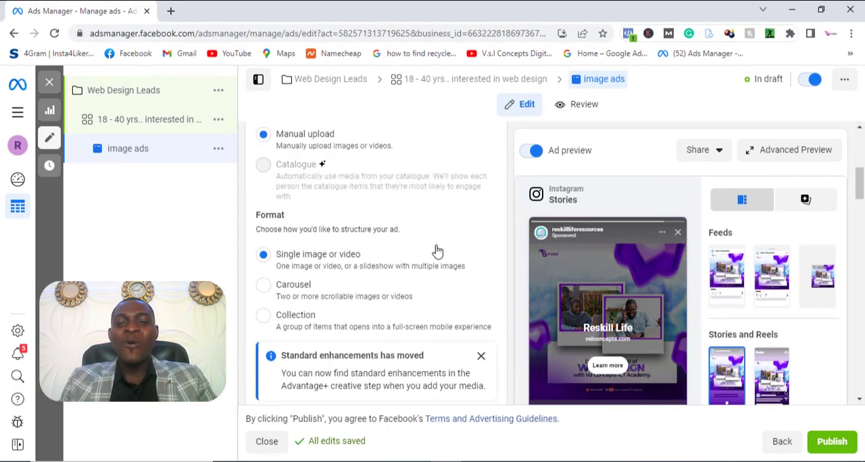
{"action": "left_click", "coordinate": [832, 442]}
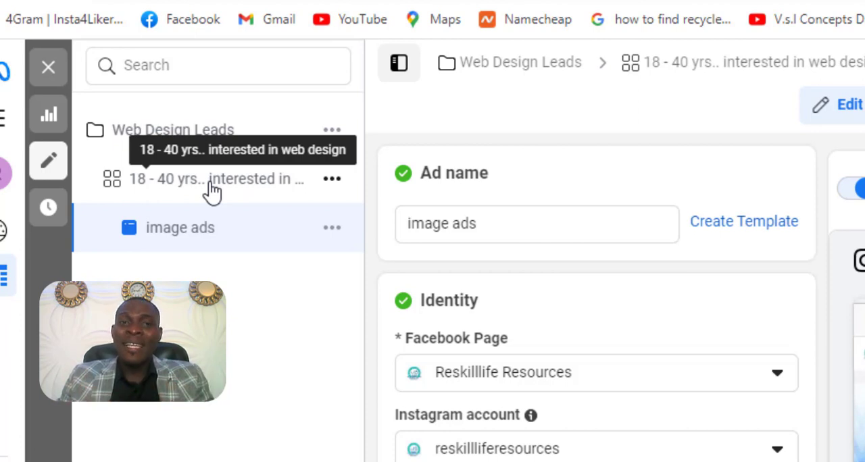
- Duplicate the "18 - 40 yrs.. interested in web design" ad set within the original campaign
{"action": "left_click", "coordinate": [332, 179]}
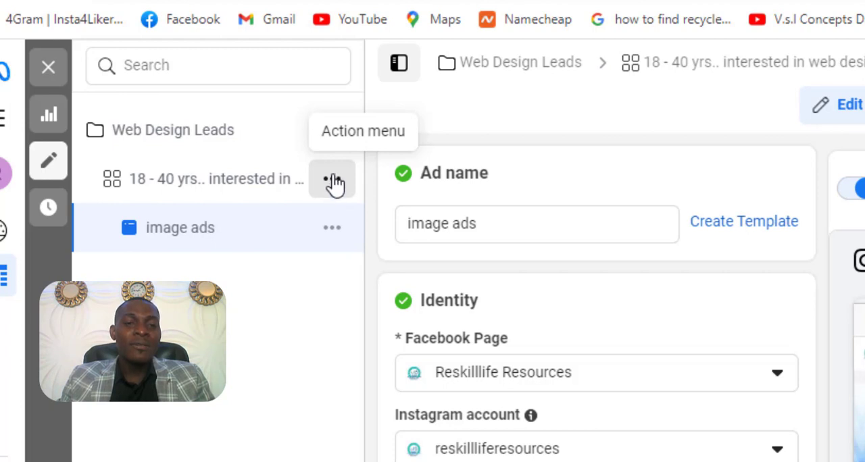
{"action": "left_click", "coordinate": [336, 181]}
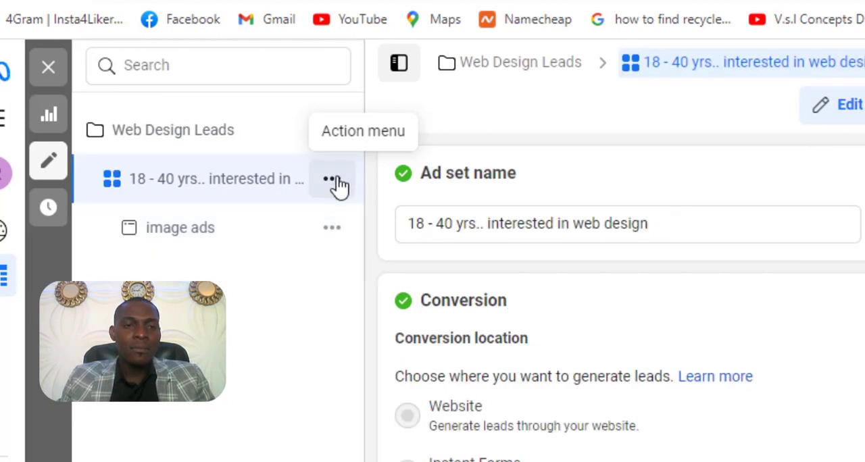
{"action": "left_click", "coordinate": [335, 181]}
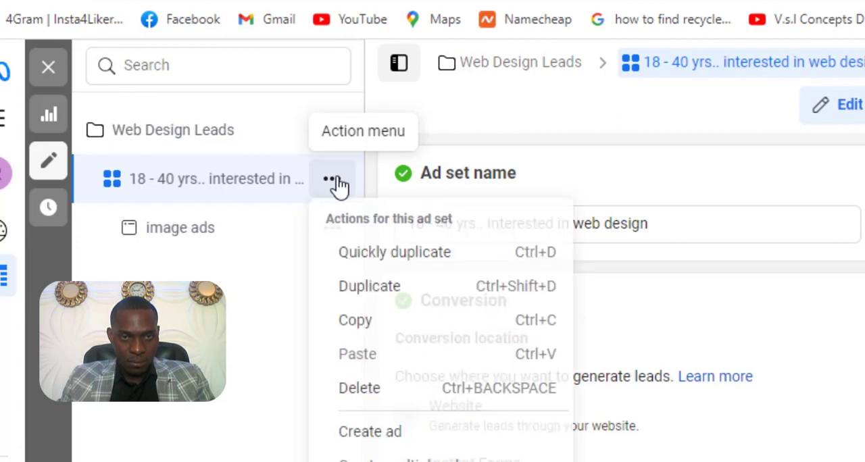
{"action": "left_click", "coordinate": [358, 290]}
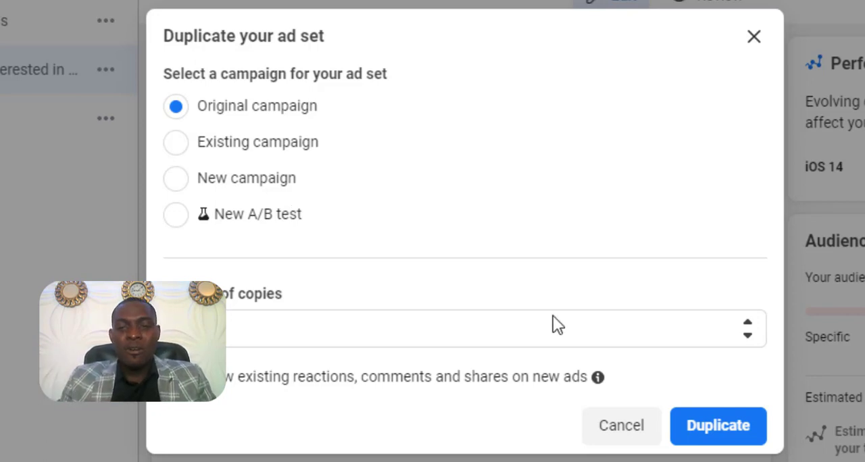
{"action": "left_click", "coordinate": [715, 424]}
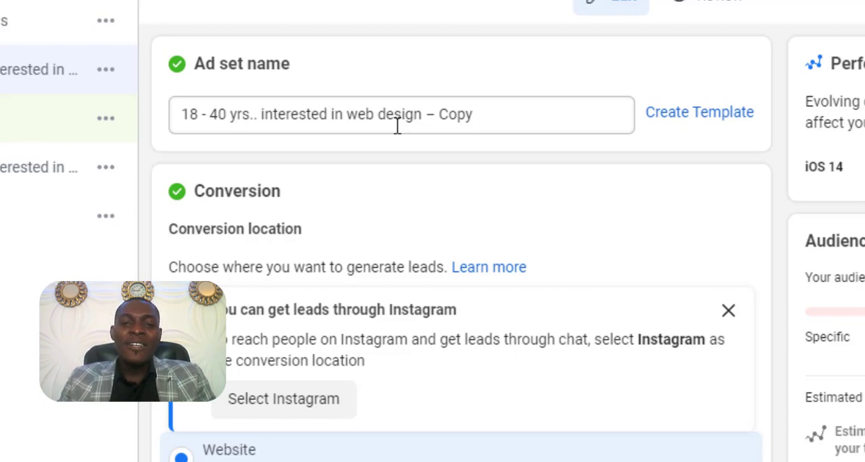
- In the copied ad set's detailed targeting, search "graphics", add the Motion graphics interest and remove the Web design interest
{"action": "scroll", "coordinate": [398, 126], "scroll_direction": "down", "scroll_amount": 10}
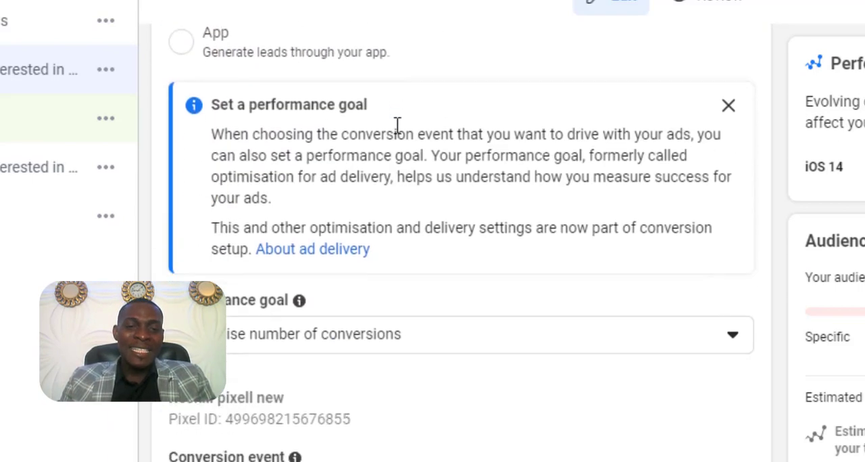
{"action": "scroll", "coordinate": [398, 125], "scroll_direction": "down", "scroll_amount": 10}
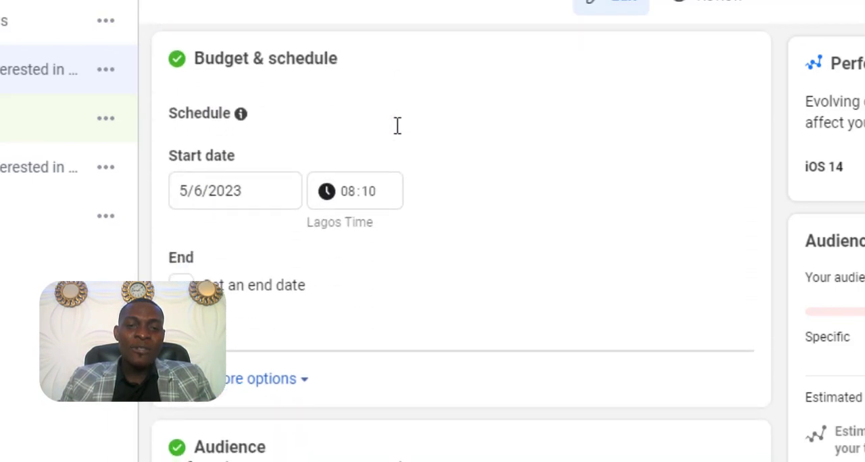
{"action": "scroll", "coordinate": [397, 125], "scroll_direction": "down", "scroll_amount": 4}
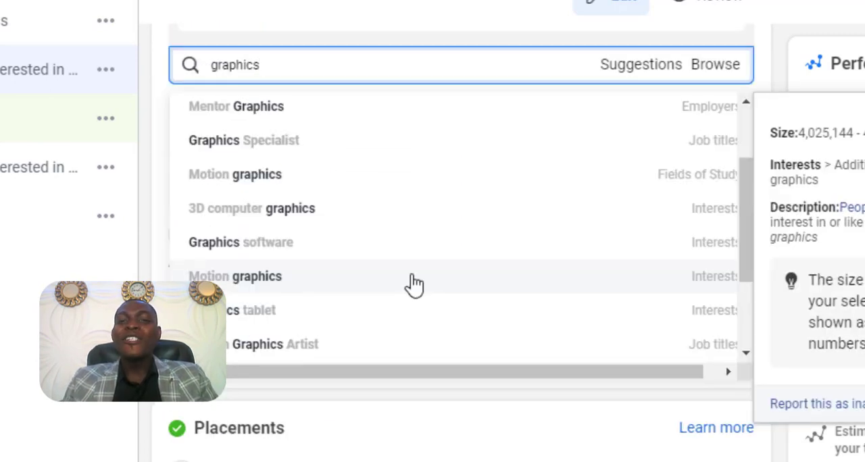
{"action": "left_click", "coordinate": [415, 285]}
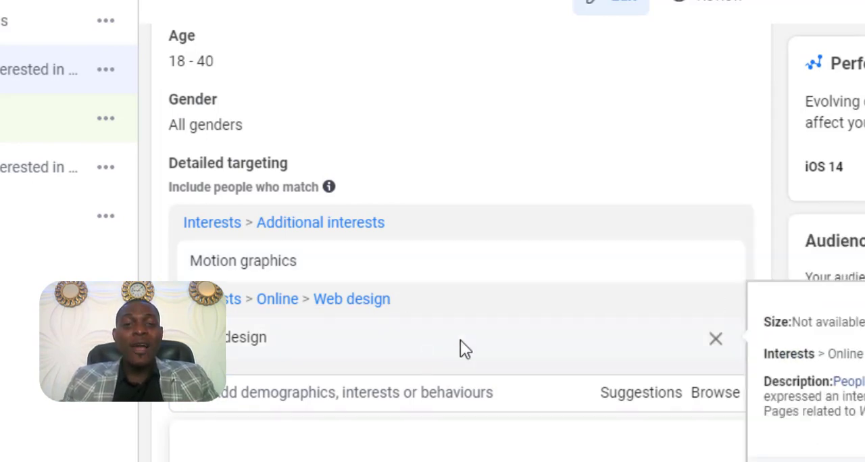
{"action": "scroll", "coordinate": [479, 259], "scroll_direction": "down", "scroll_amount": 3}
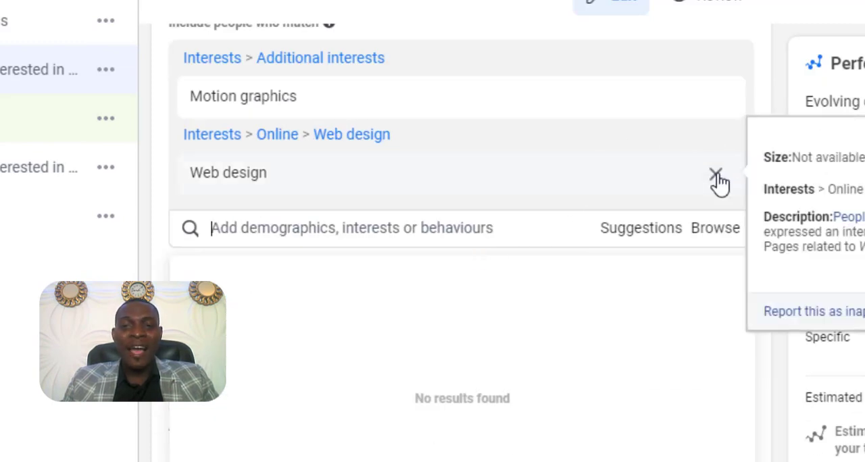
{"action": "left_click", "coordinate": [717, 175]}
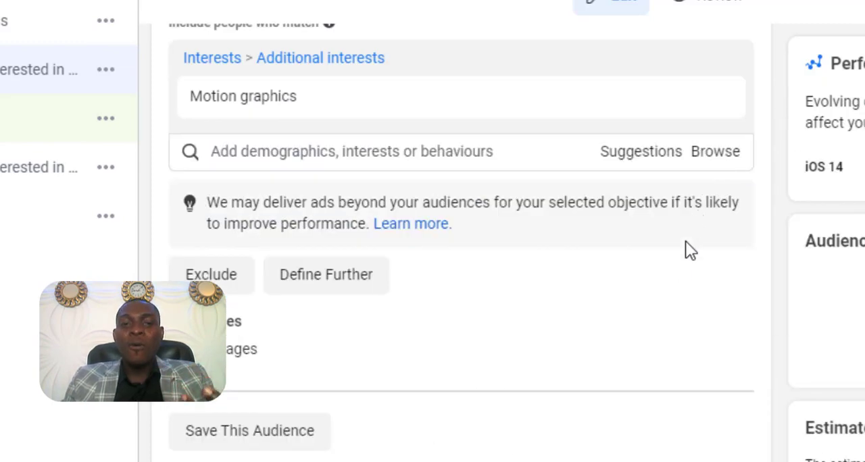
- Rename the copied ad set as "18 - 40 yrs..motion graphics" and publish it
{"action": "scroll", "coordinate": [679, 267], "scroll_direction": "up", "scroll_amount": 3}
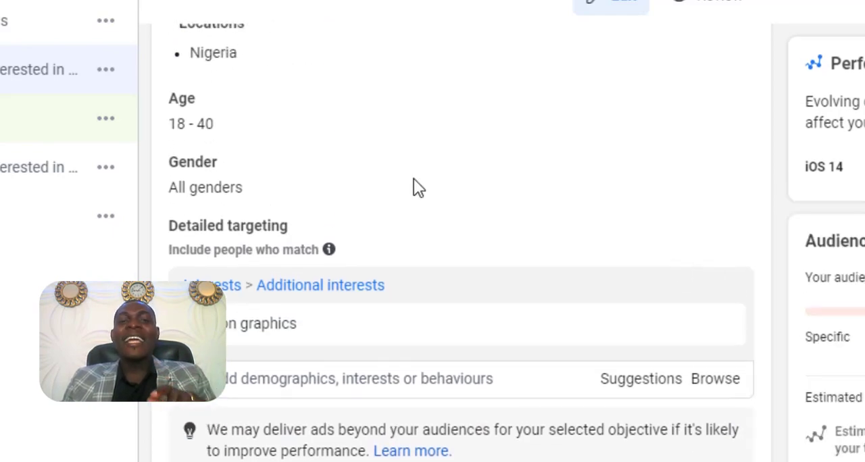
{"action": "scroll", "coordinate": [318, 123], "scroll_direction": "up", "scroll_amount": 15}
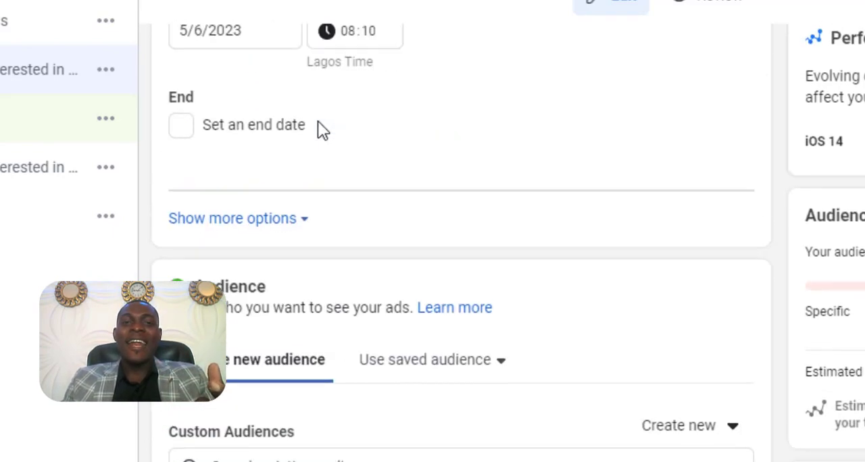
{"action": "scroll", "coordinate": [320, 125], "scroll_direction": "up", "scroll_amount": 12}
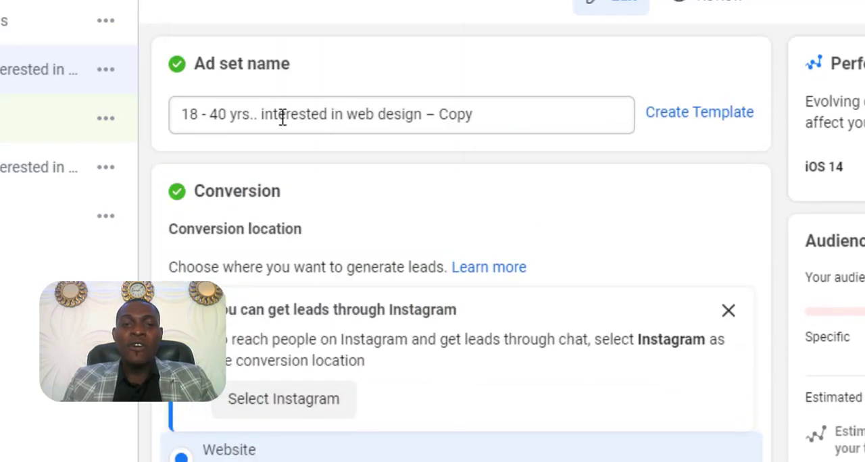
{"action": "left_click_drag", "start_coordinate": [260, 115], "coordinate": [500, 114]}
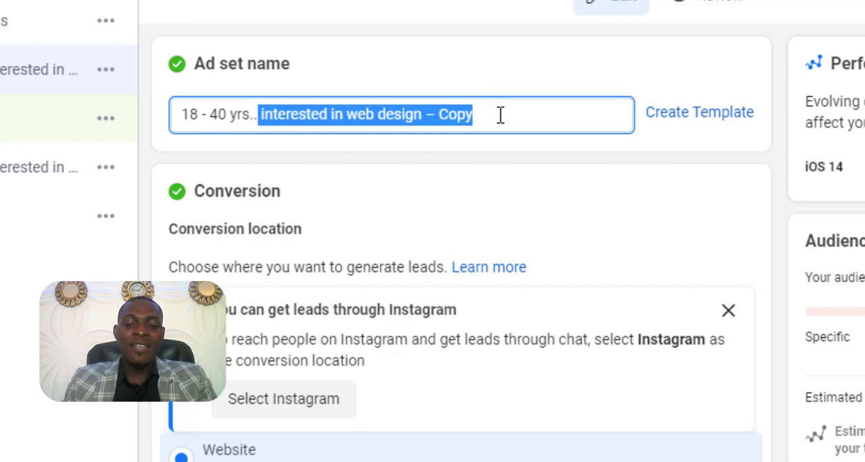
{"action": "type", "text": "motion gra"}
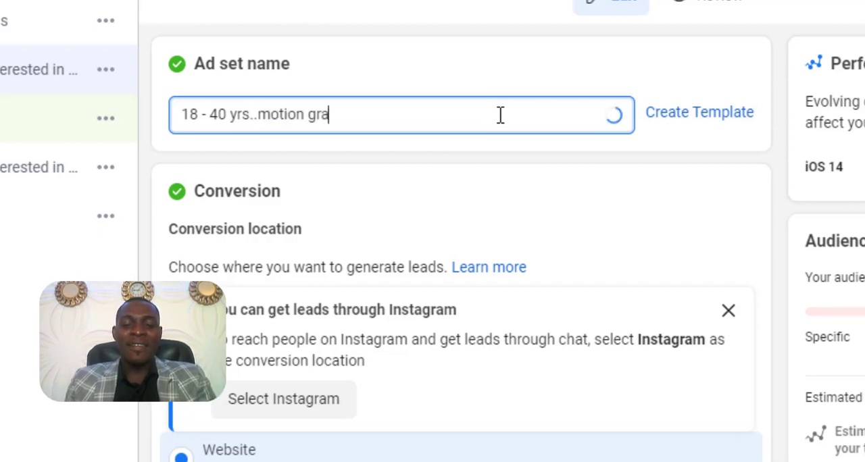
{"action": "type", "text": "phics"}
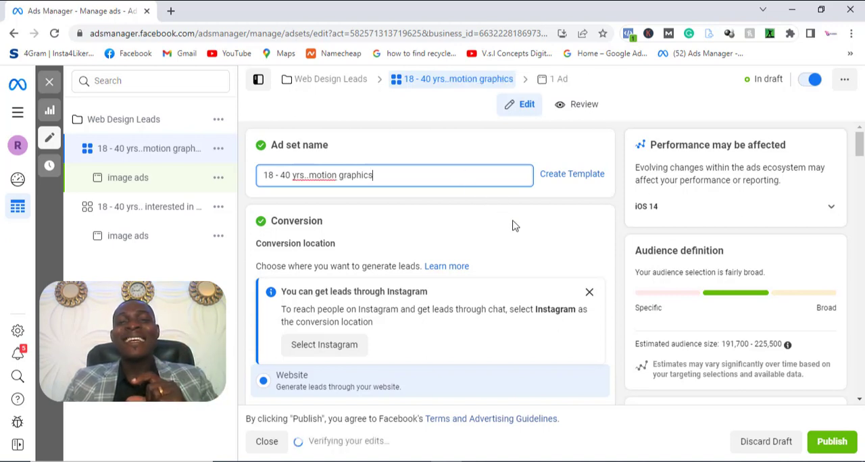
{"action": "left_click", "coordinate": [830, 443]}
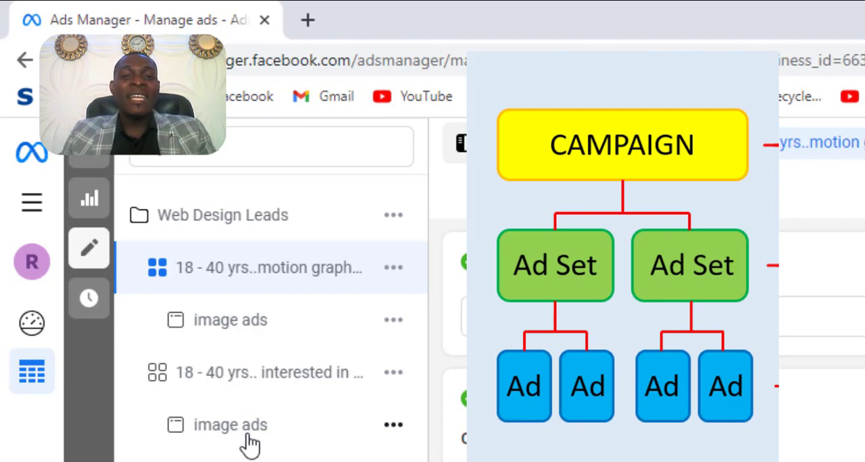
- Duplicate the image ads ad in the web design ad set, making one copy in the original campaign
{"action": "left_click", "coordinate": [247, 440]}
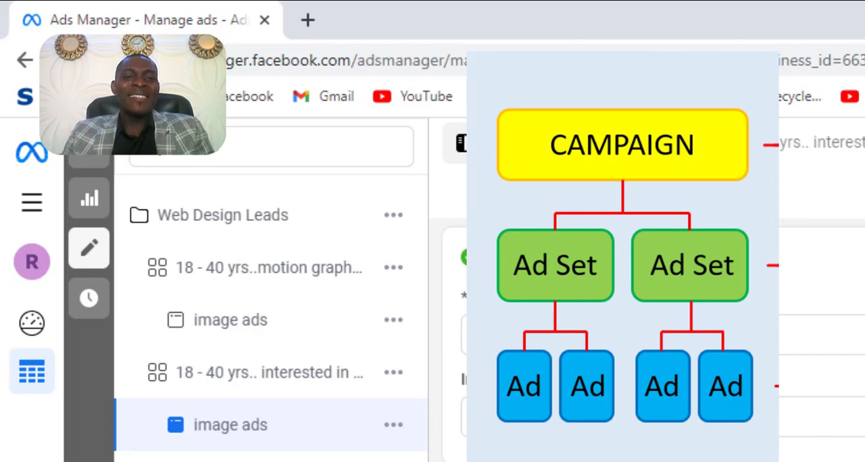
{"action": "left_click", "coordinate": [397, 433]}
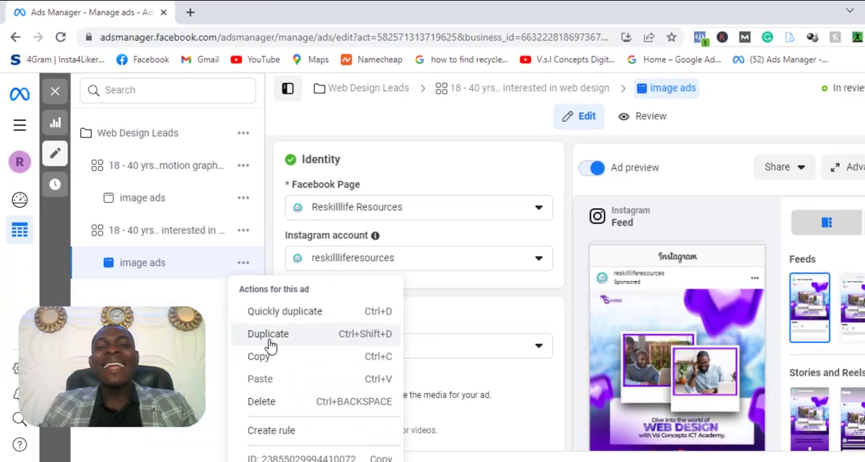
{"action": "left_click", "coordinate": [423, 461]}
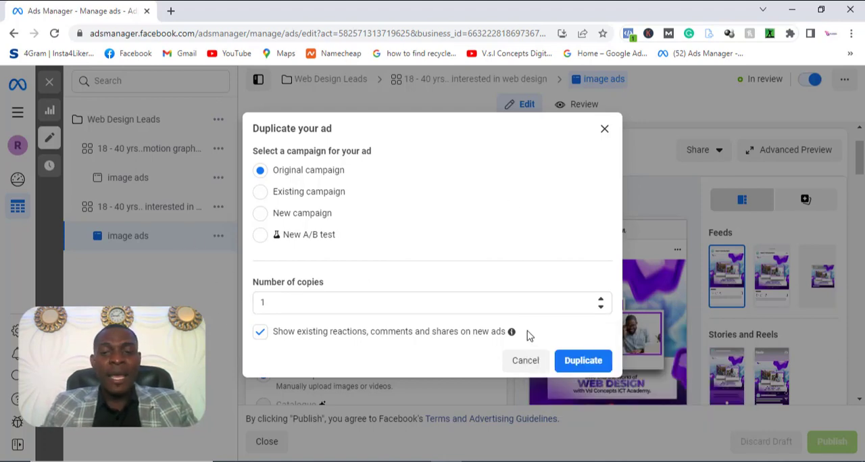
{"action": "left_click", "coordinate": [584, 361]}
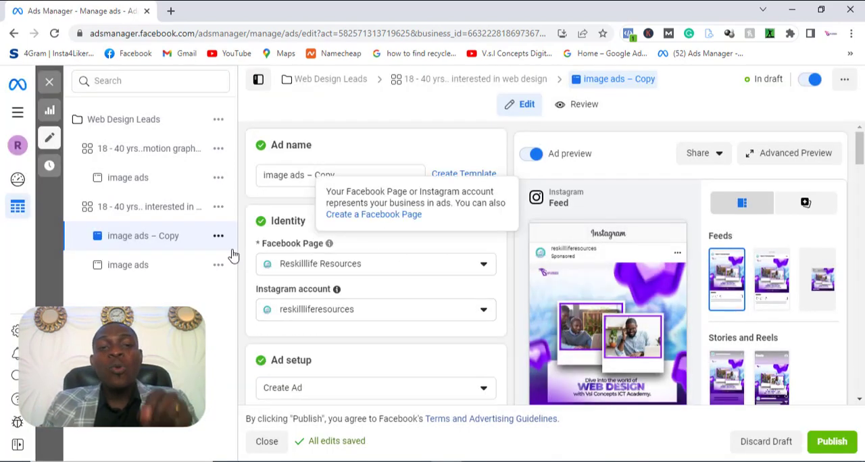
- Rename the copied ad as "Video Ads"
{"action": "left_click", "coordinate": [334, 177]}
{"action": "left_click_drag", "start_coordinate": [334, 176], "coordinate": [254, 184]}
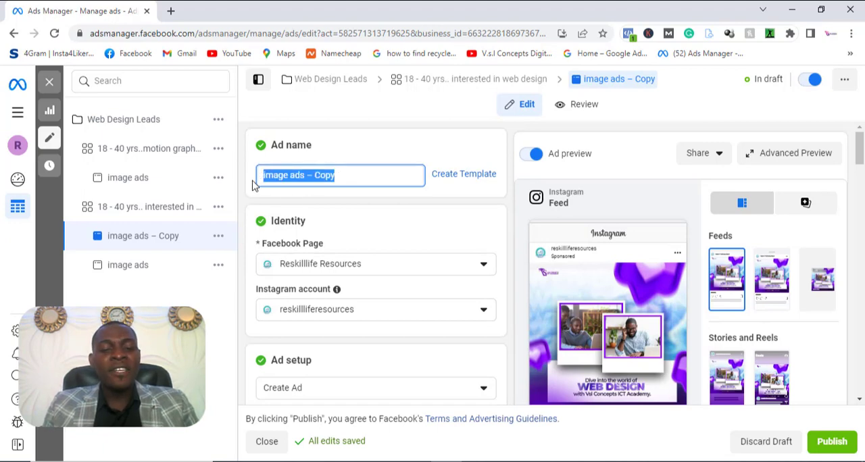
{"action": "type", "text": "Video A"}
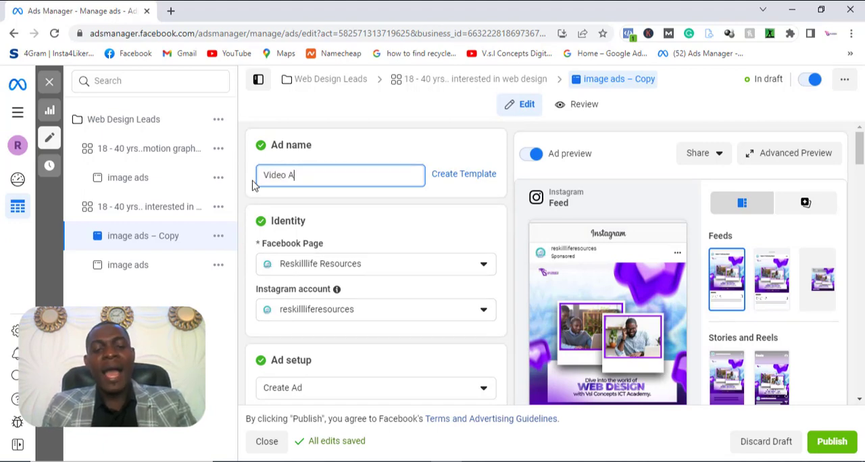
{"action": "type", "text": "ds"}
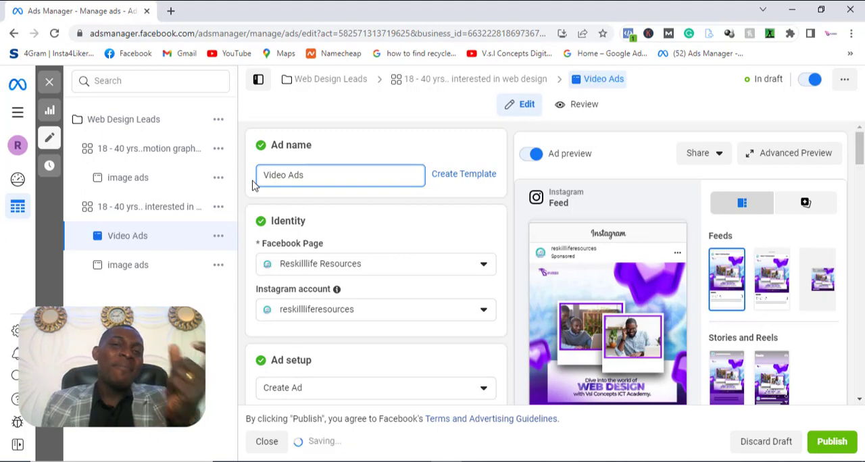